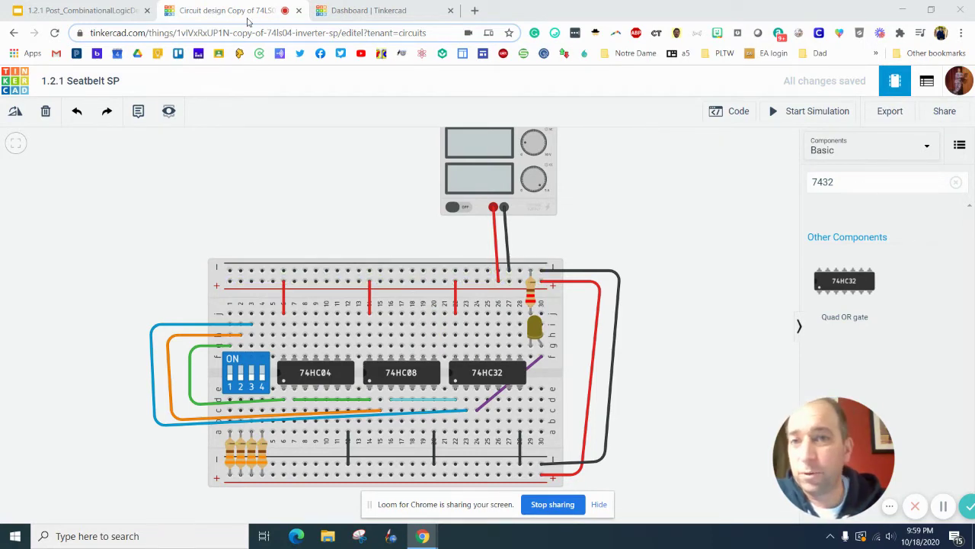
- Switch to the 1.2.1 Seatbelt combinational logic design slides tab
click(99, 10)
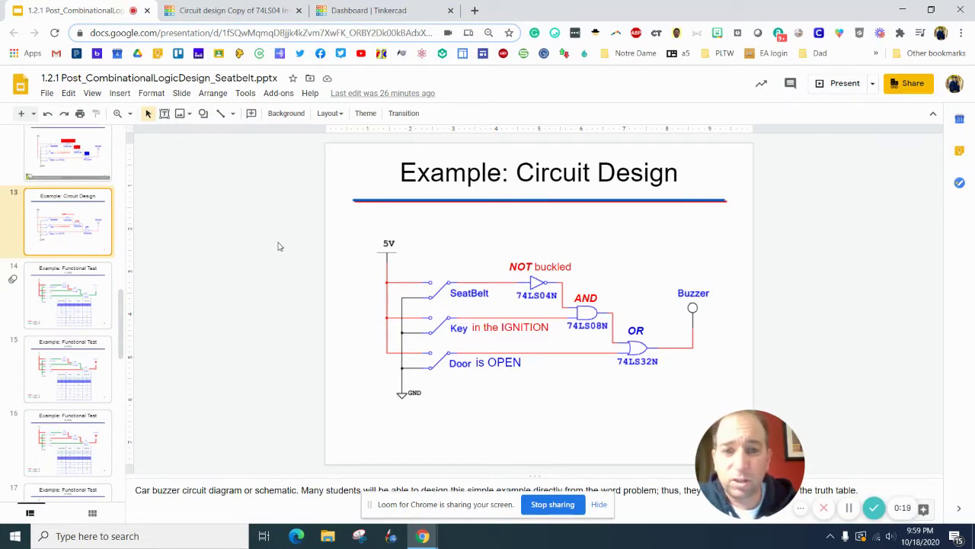
- Browse the slide filmstrip around slide 13, then return to the Tinkercad breadboard tab
scroll(84, 229, up, 5)
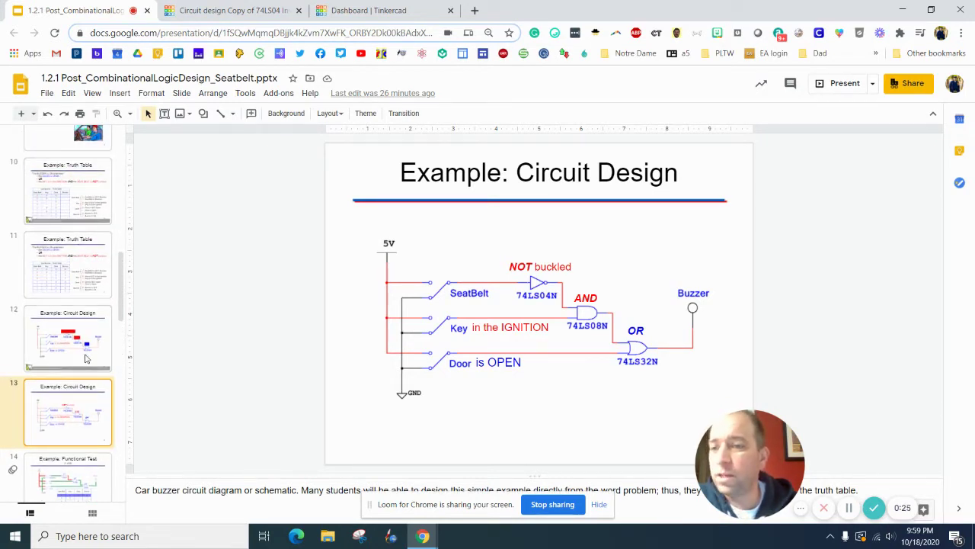
scroll(83, 343, down, 2)
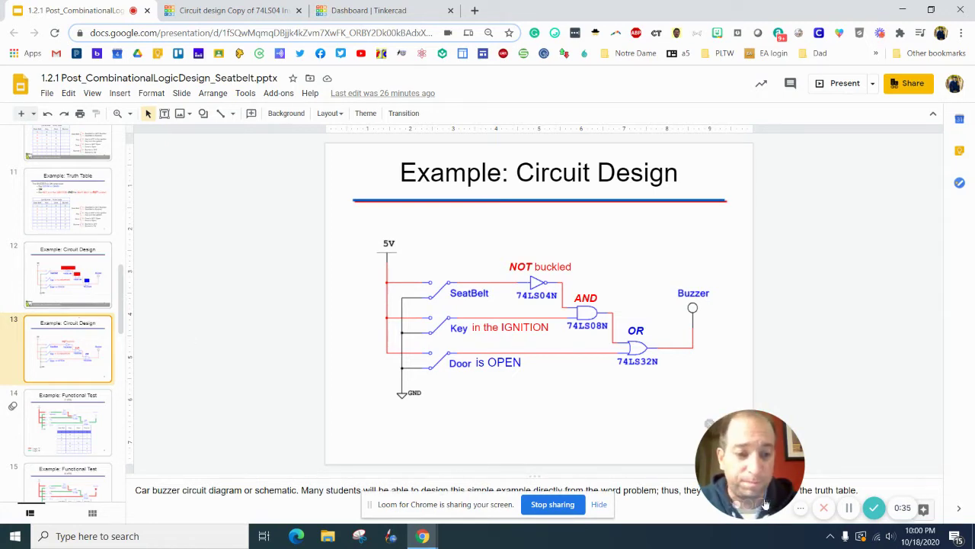
drag(770, 482, 920, 482)
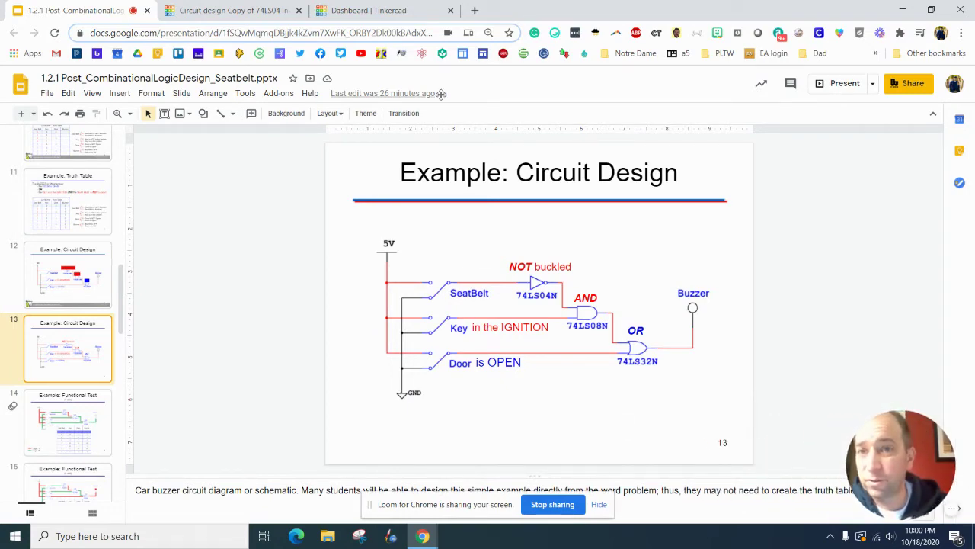
click(252, 10)
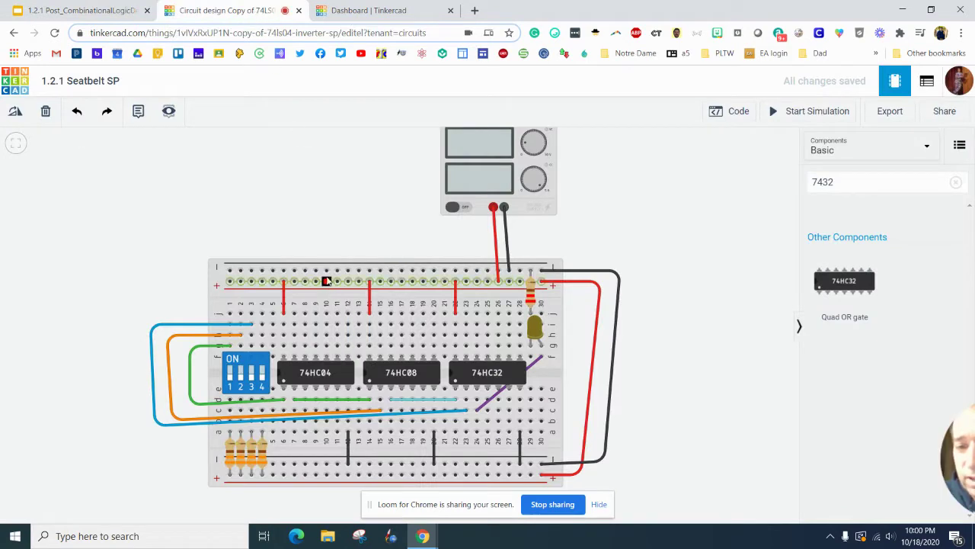
- Duplicate the 74LS04 Inverter SP circuit from the Tinkercad dashboard
click(344, 10)
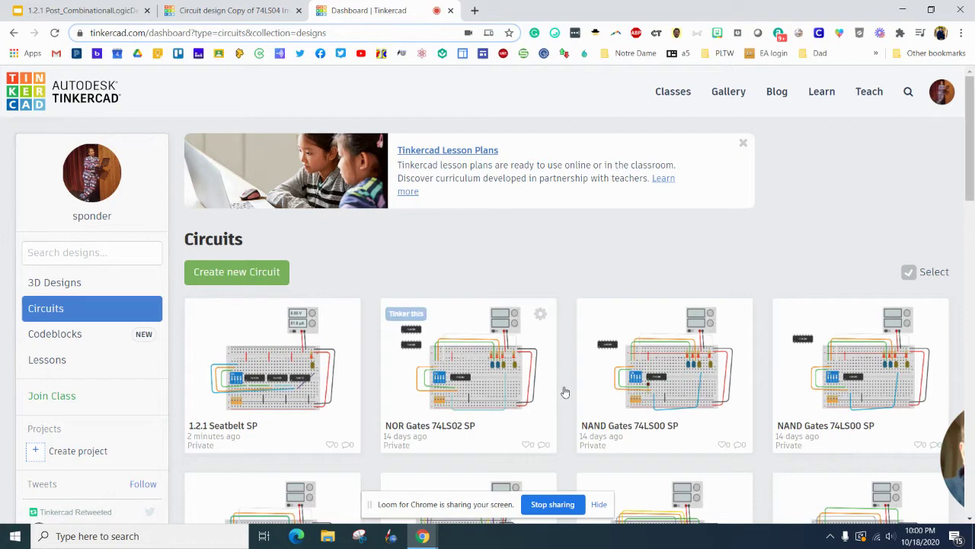
drag(950, 470, 837, 474)
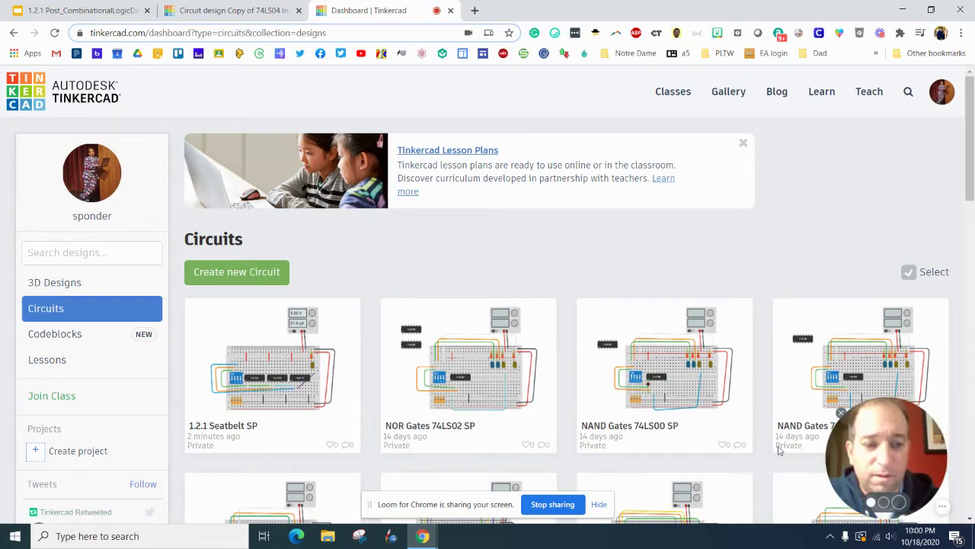
scroll(633, 270, down, 3)
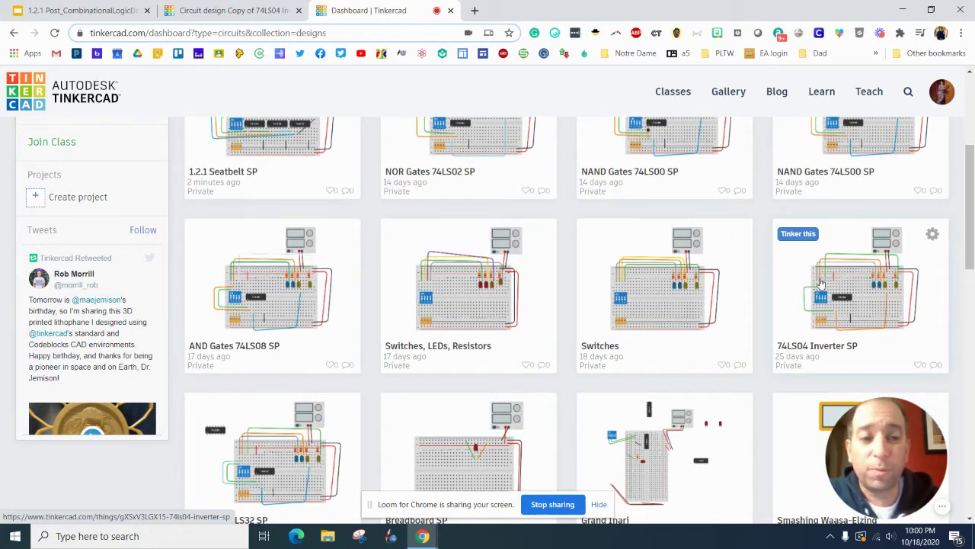
click(934, 235)
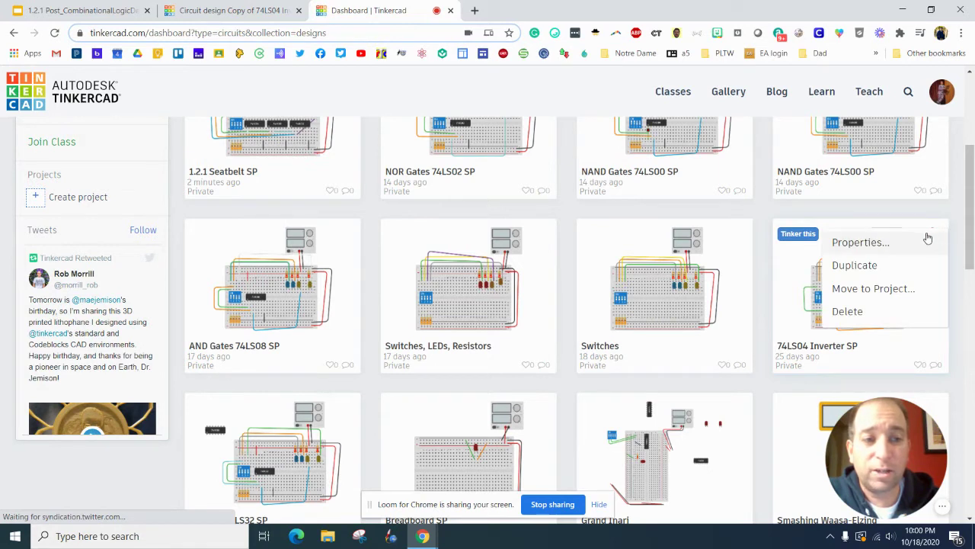
click(861, 264)
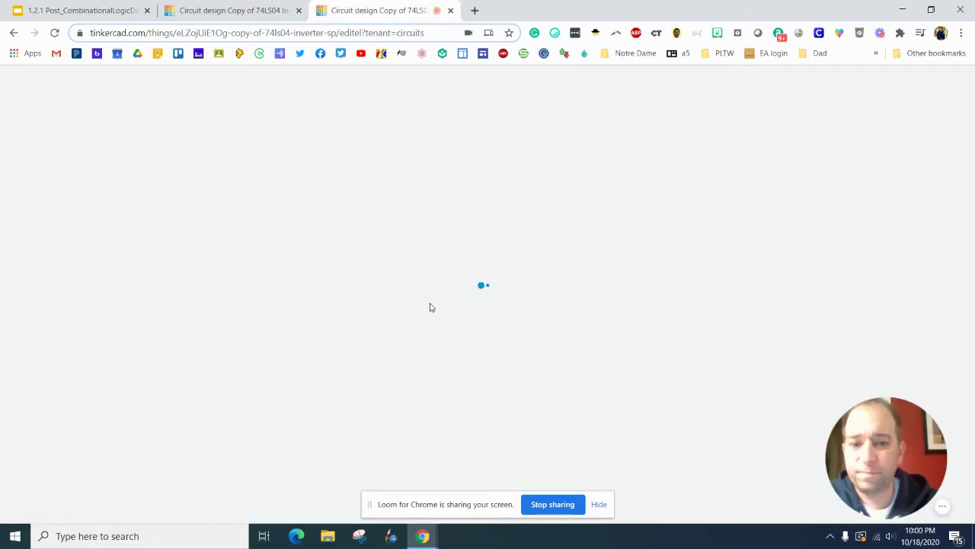
- Delete the green, grey, orange, long green and short red jumper wires
click(600, 506)
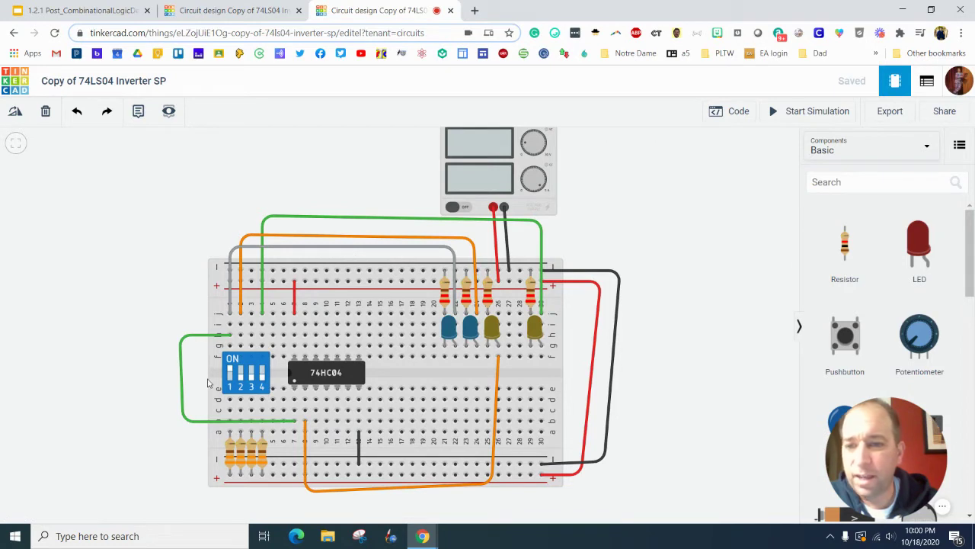
click(185, 343)
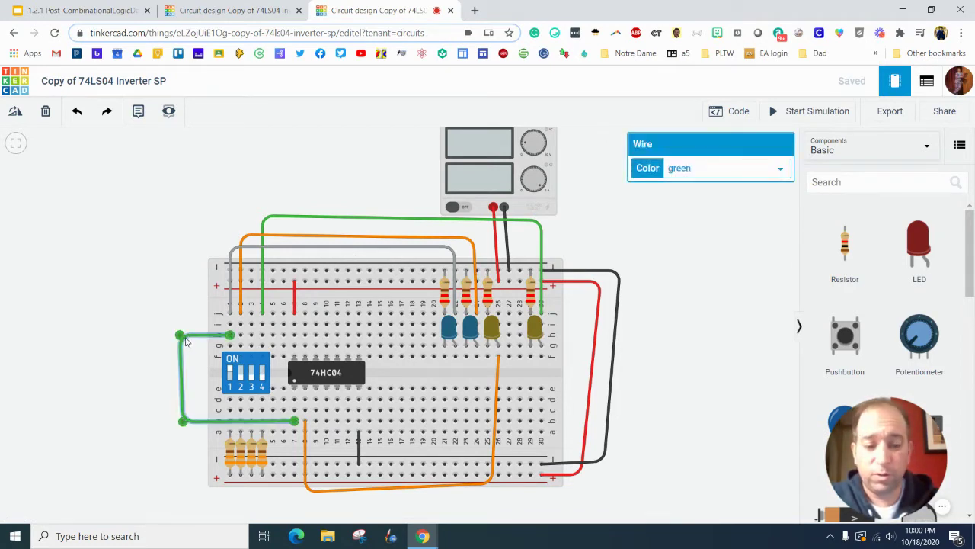
key(Delete)
click(230, 287)
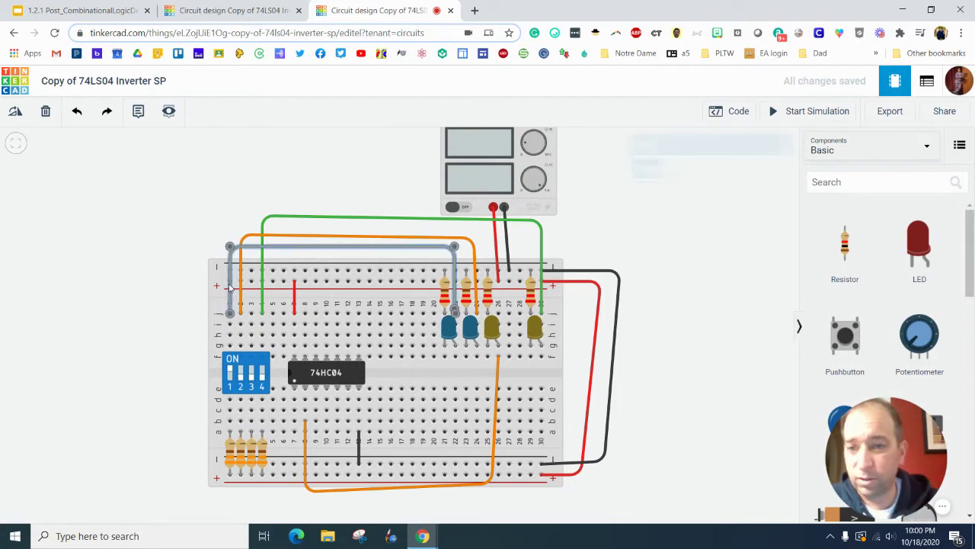
key(Delete)
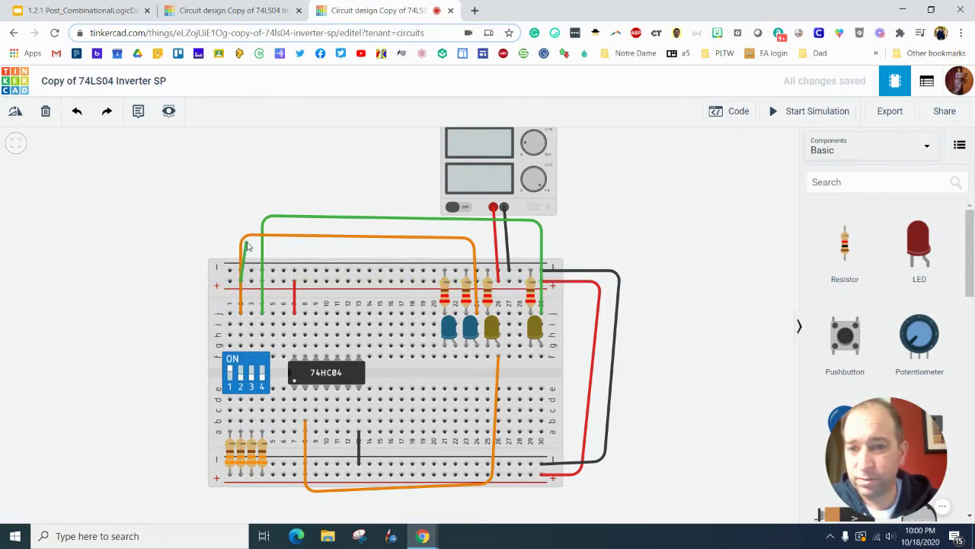
click(246, 242)
key(Delete)
click(260, 235)
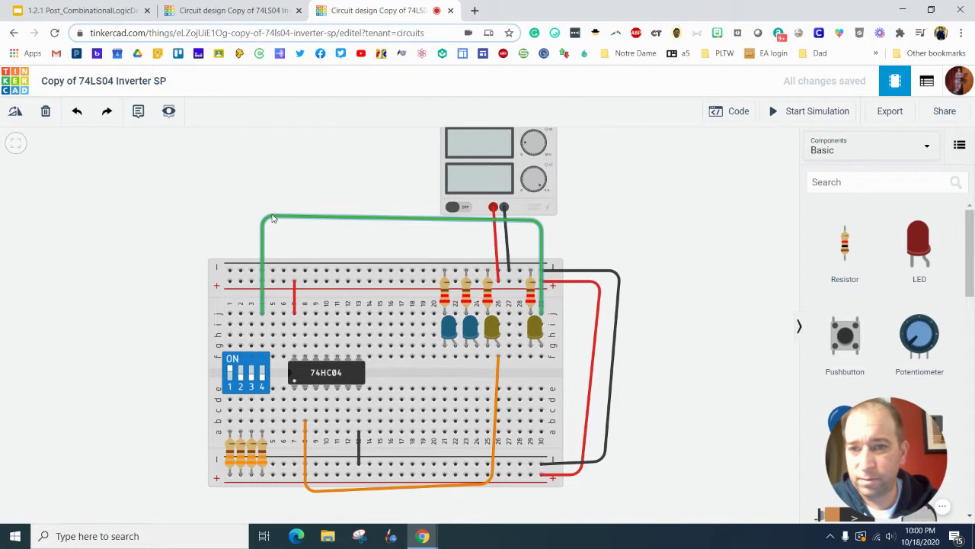
key(Delete)
click(294, 301)
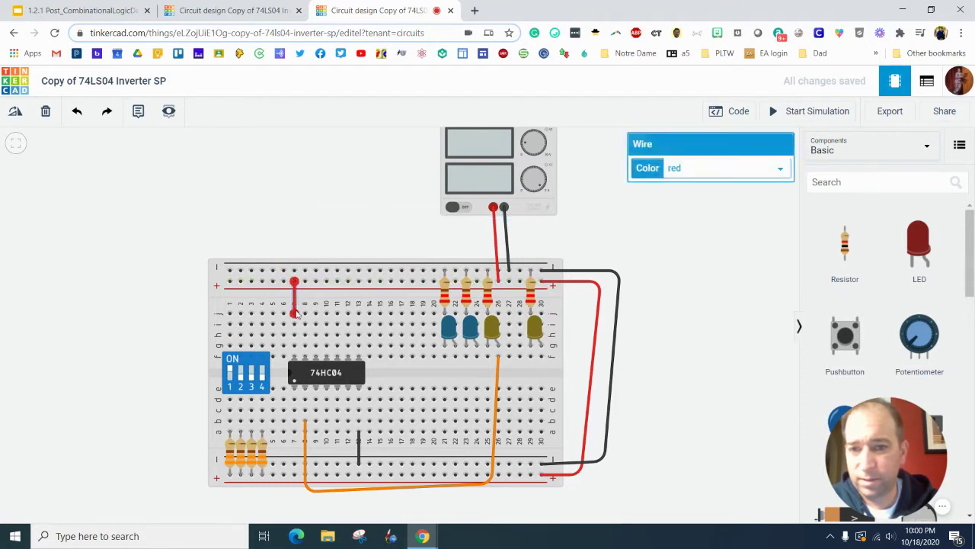
key(Delete)
- Shift the 74HC04 chip left and delete the orange and black bottom-rail wires
click(314, 371)
drag(313, 372, 303, 372)
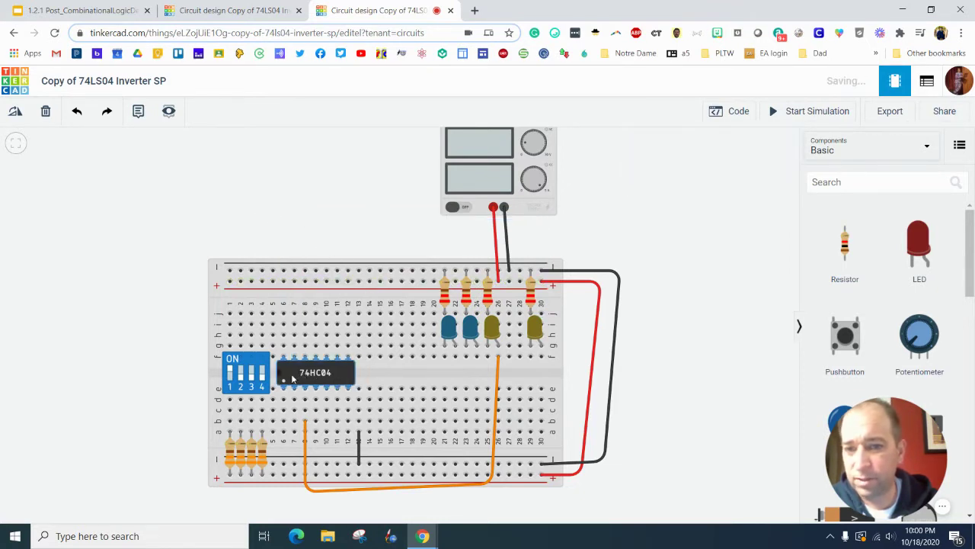
click(305, 450)
key(Delete)
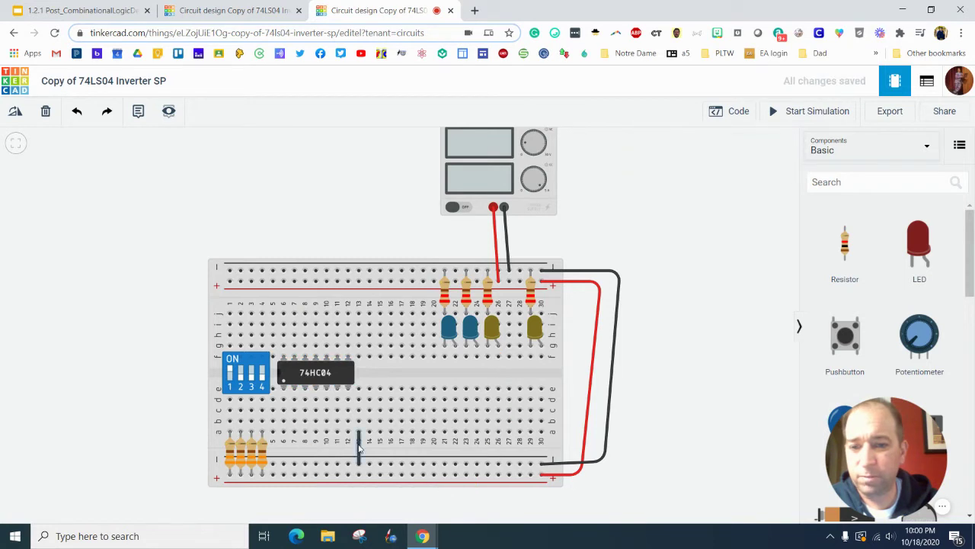
click(358, 450)
key(Delete)
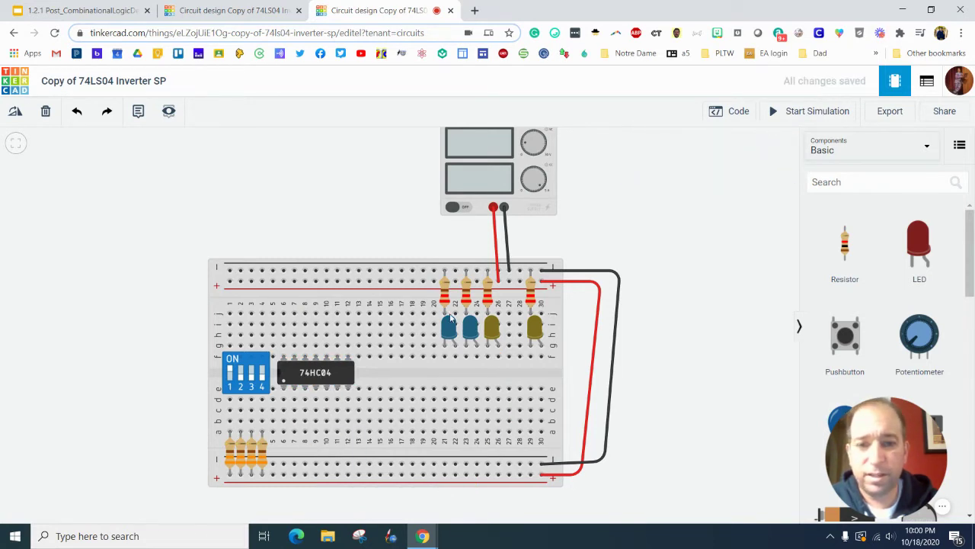
click(832, 183)
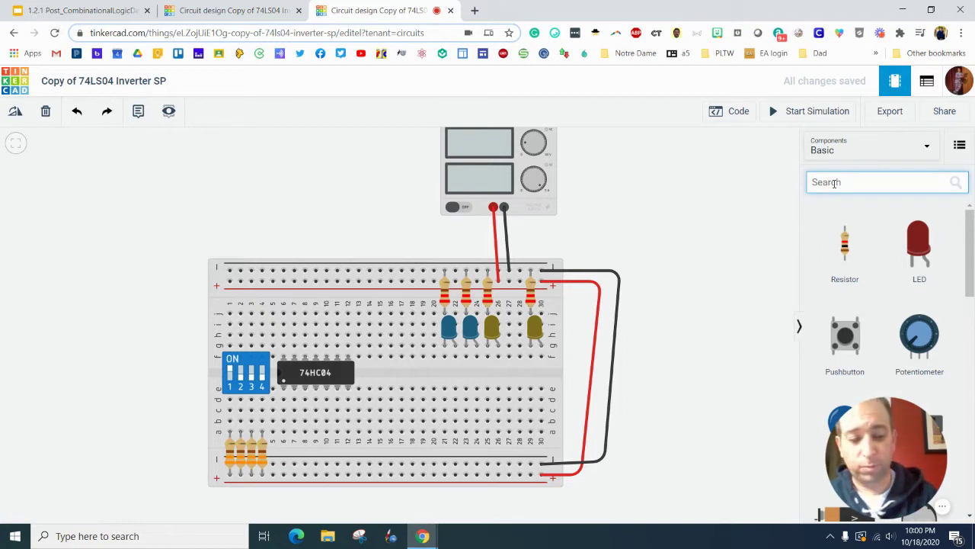
- Search 7408 and 7432 and place the Quad AND and Quad OR chips right of the 74HC04
text(74)
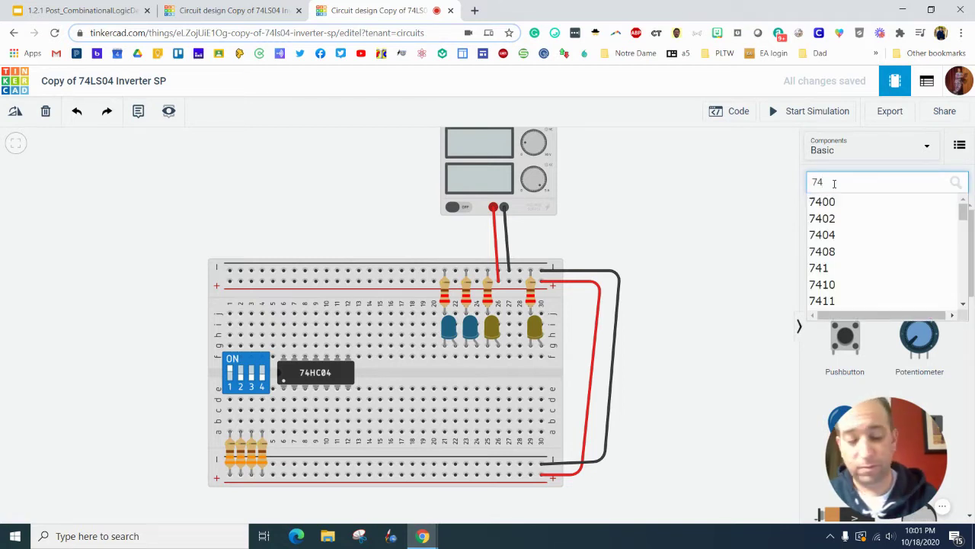
text(08)
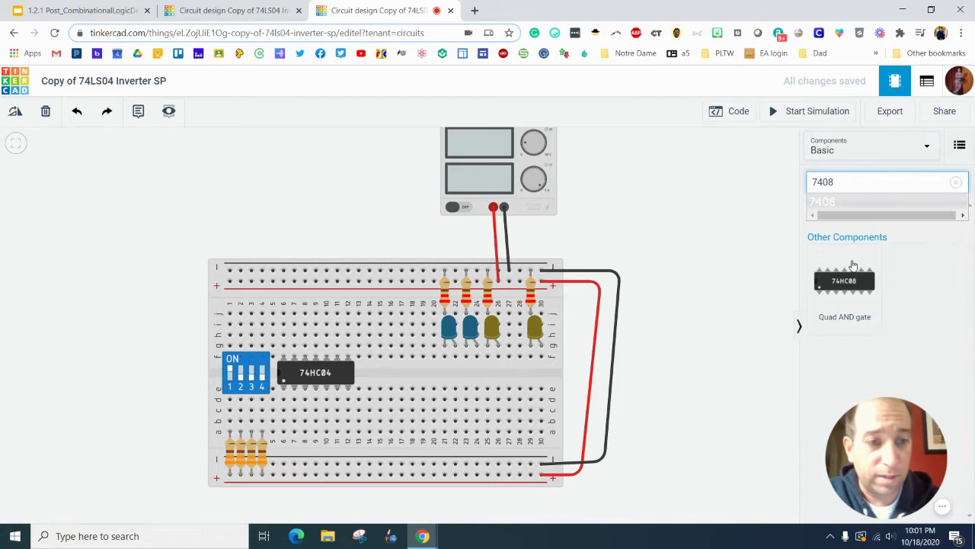
drag(844, 280, 377, 373)
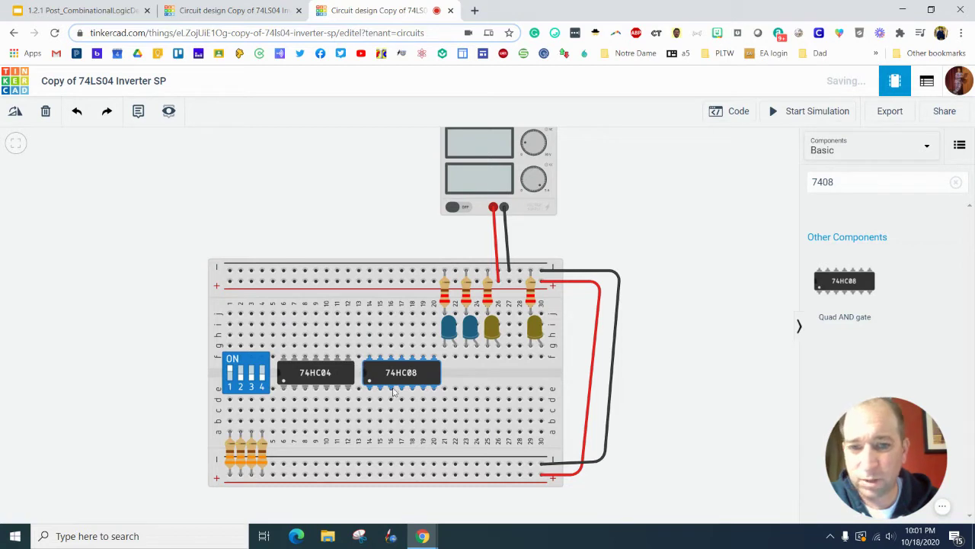
click(871, 181)
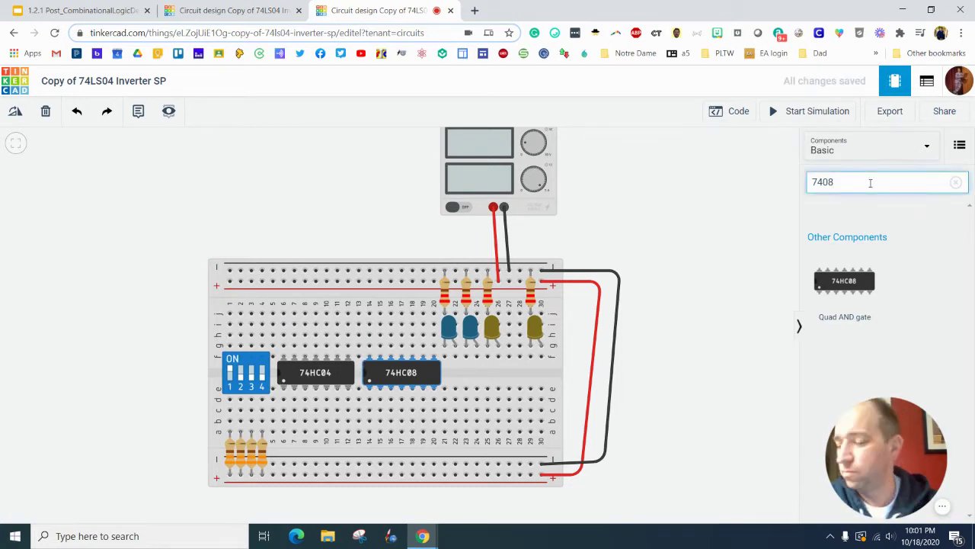
key(BackSpace)
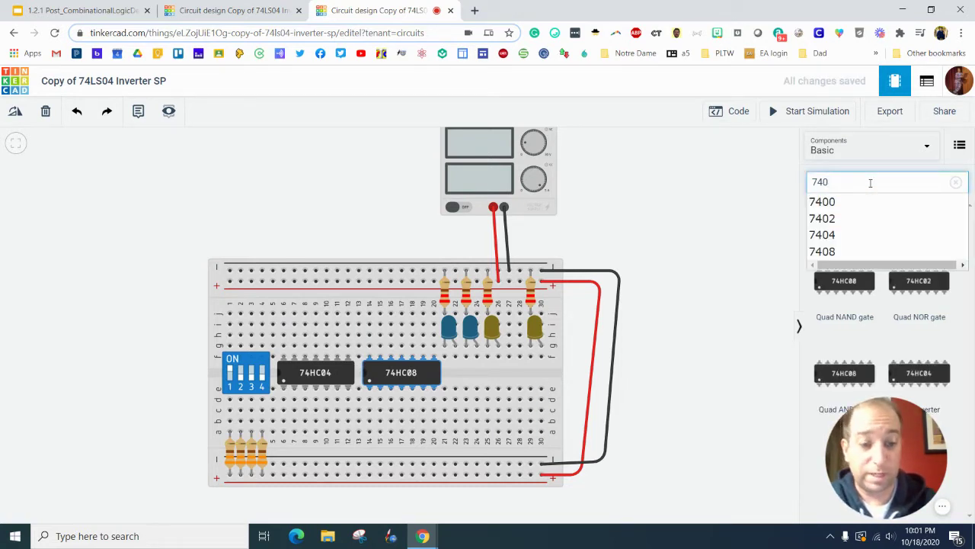
key(BackSpace)
text(32)
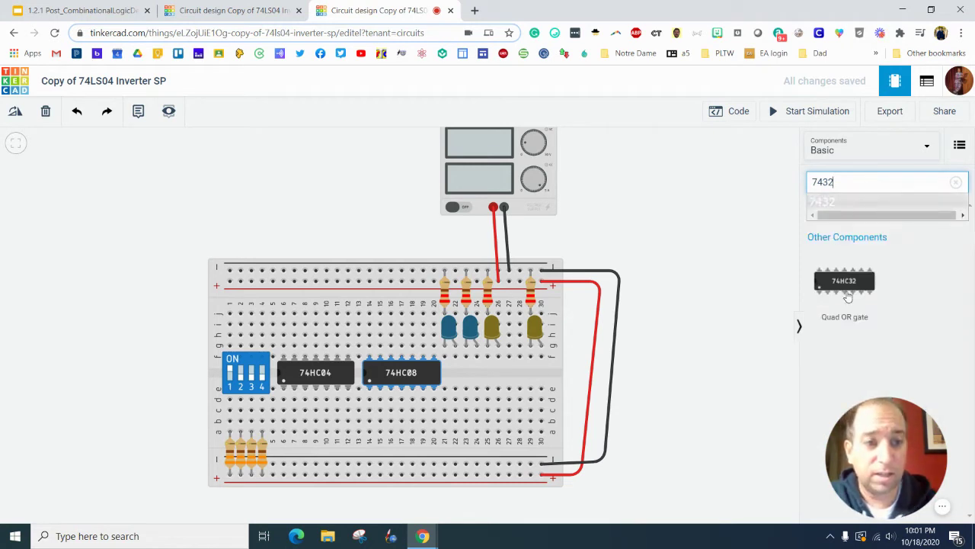
drag(844, 280, 490, 373)
click(684, 355)
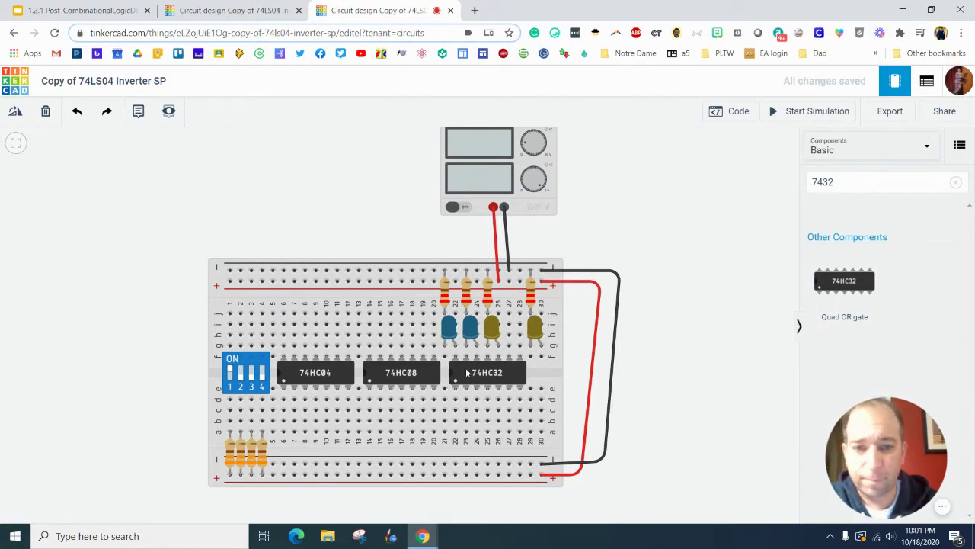
- Delete the yellow LED, both blue LEDs and the three spare resistors
click(491, 326)
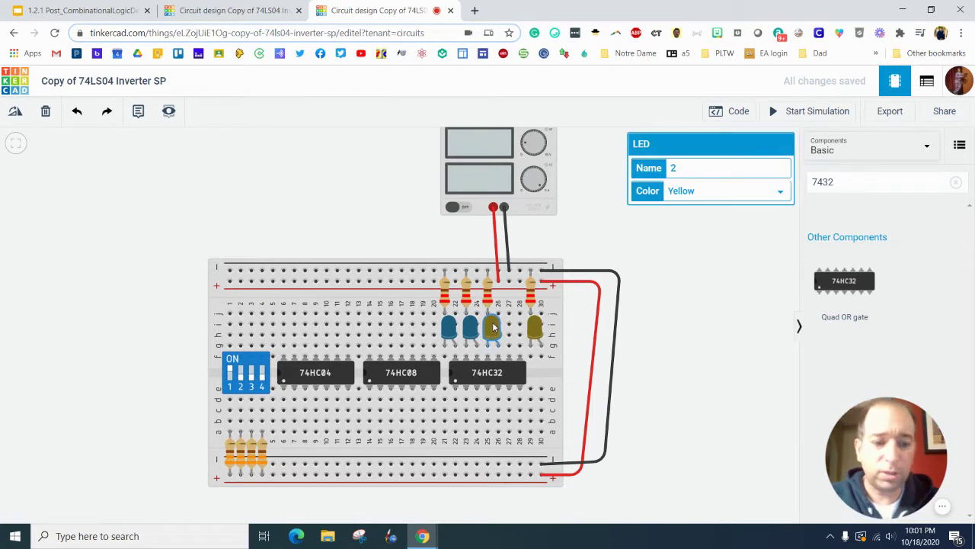
key(Delete)
click(470, 326)
key(Delete)
click(449, 326)
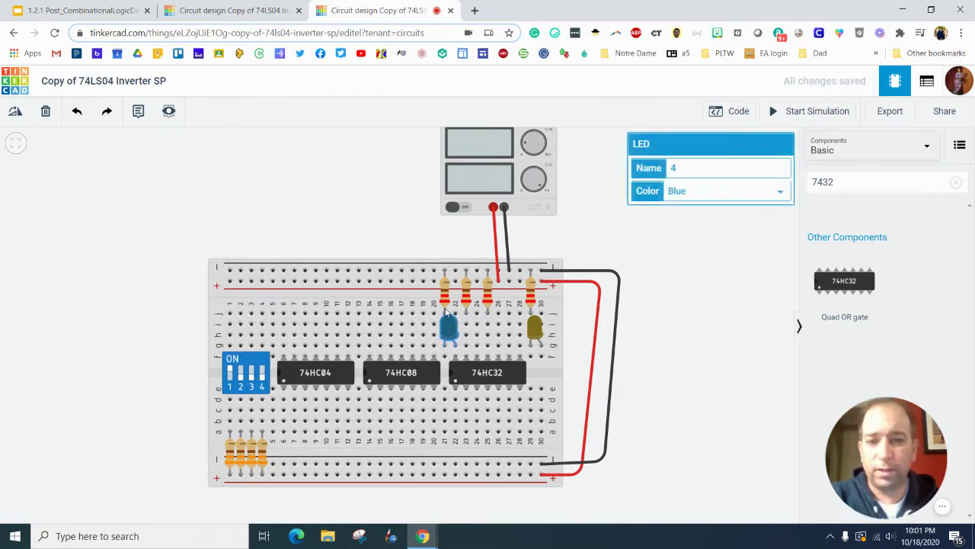
key(Delete)
click(446, 299)
key(Delete)
click(466, 297)
key(Delete)
click(487, 297)
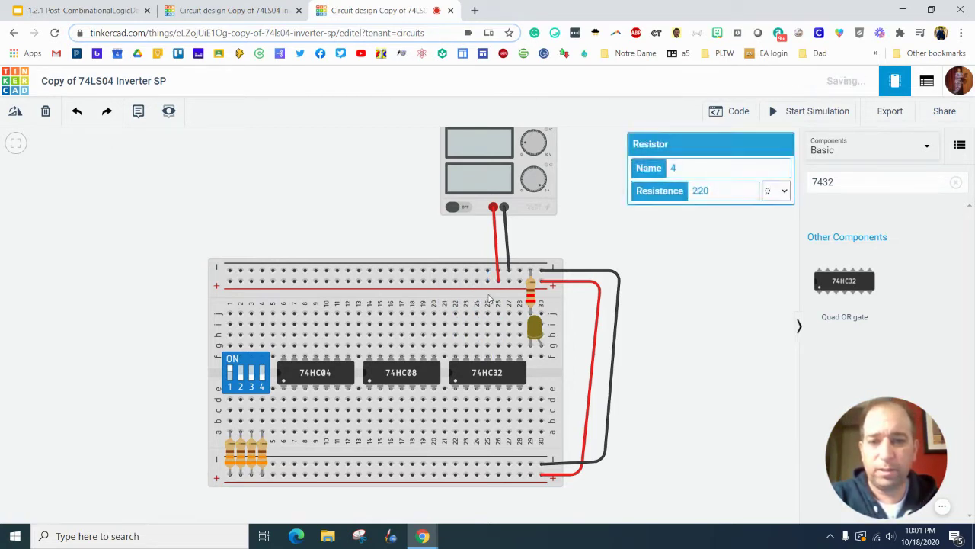
key(Delete)
- Rename the design to '1.2.1 Seatbelt SP'
click(136, 79)
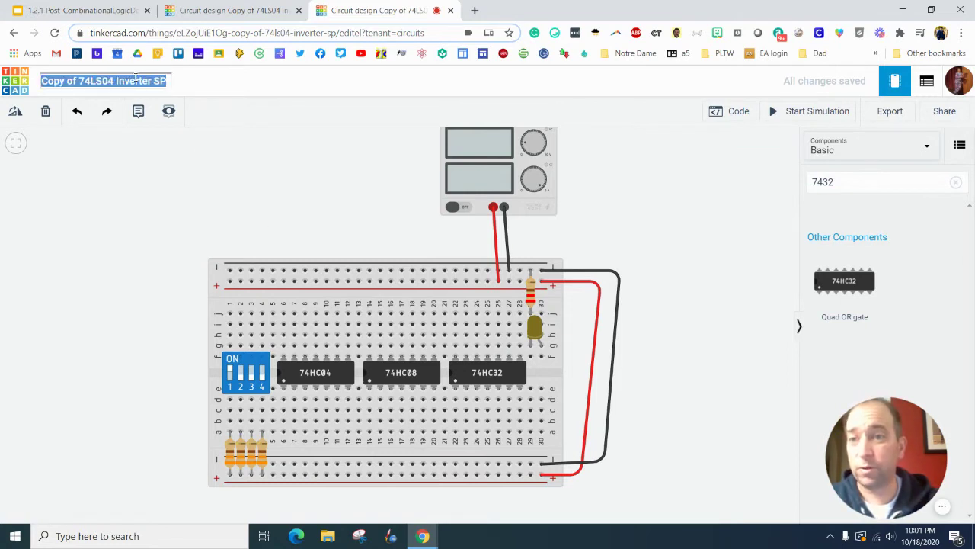
text(1.1)
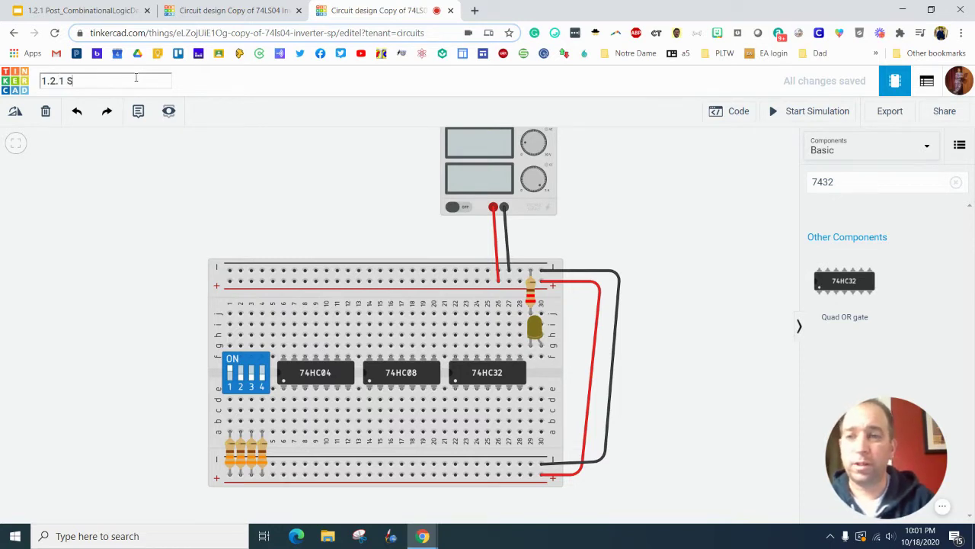
text(Seatbelt SP)
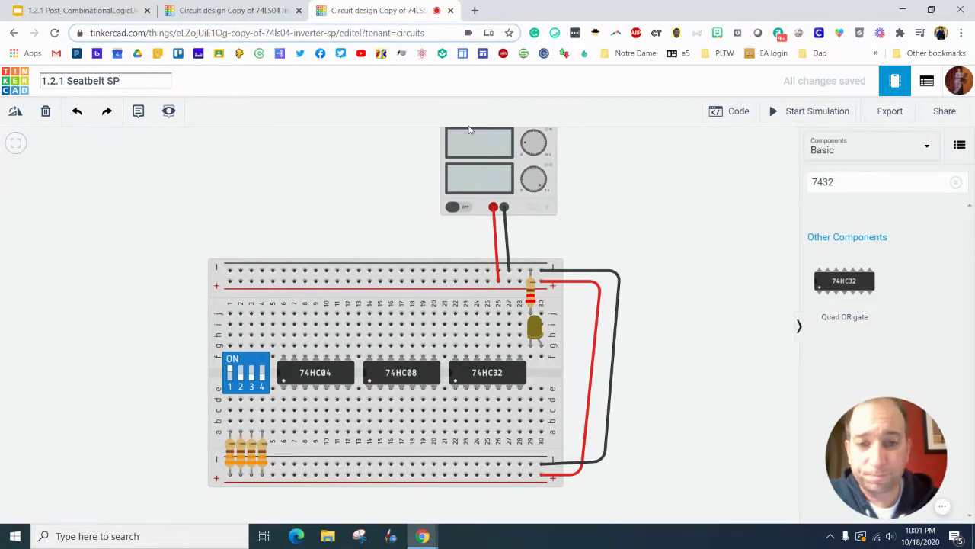
click(581, 306)
- Make the remaining LED red, then view the seatbelt schematic slide
click(535, 327)
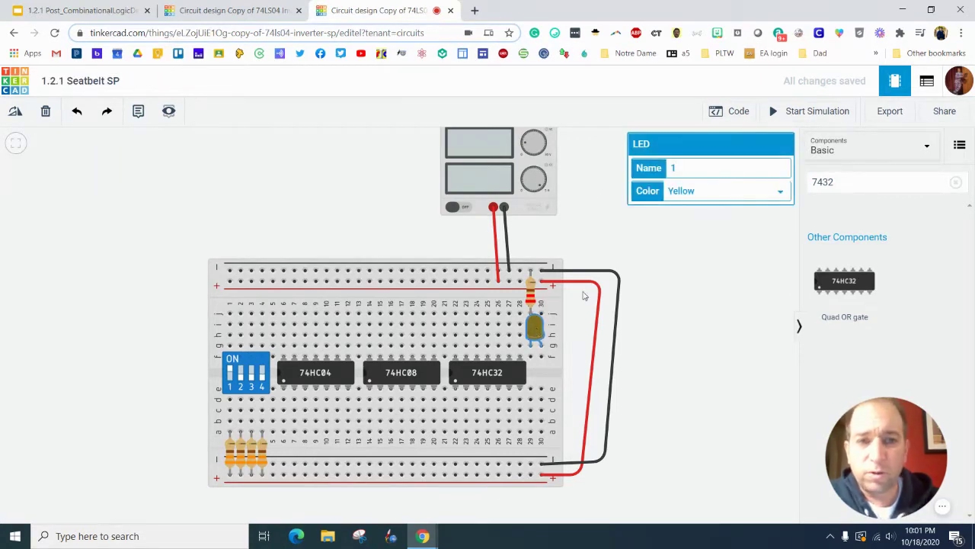
click(696, 196)
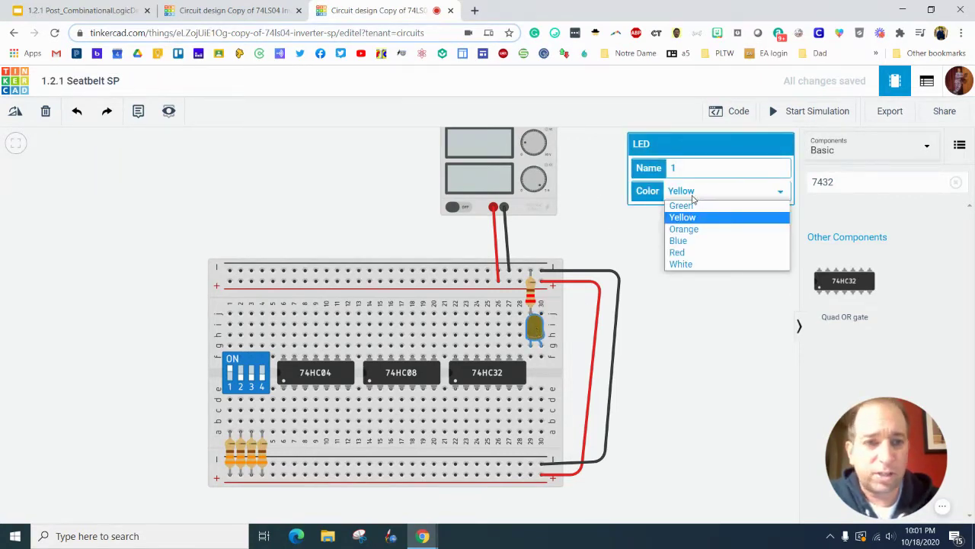
click(680, 252)
click(682, 325)
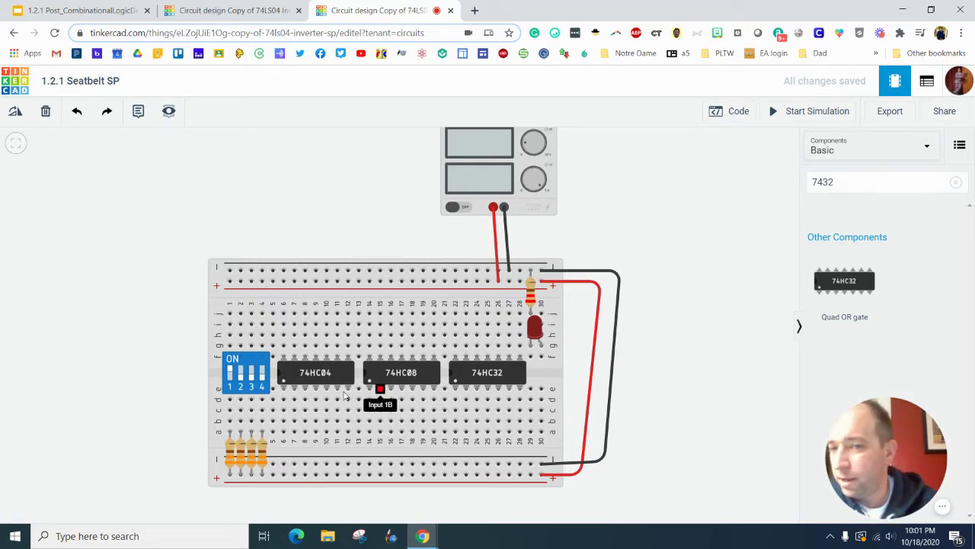
click(230, 371)
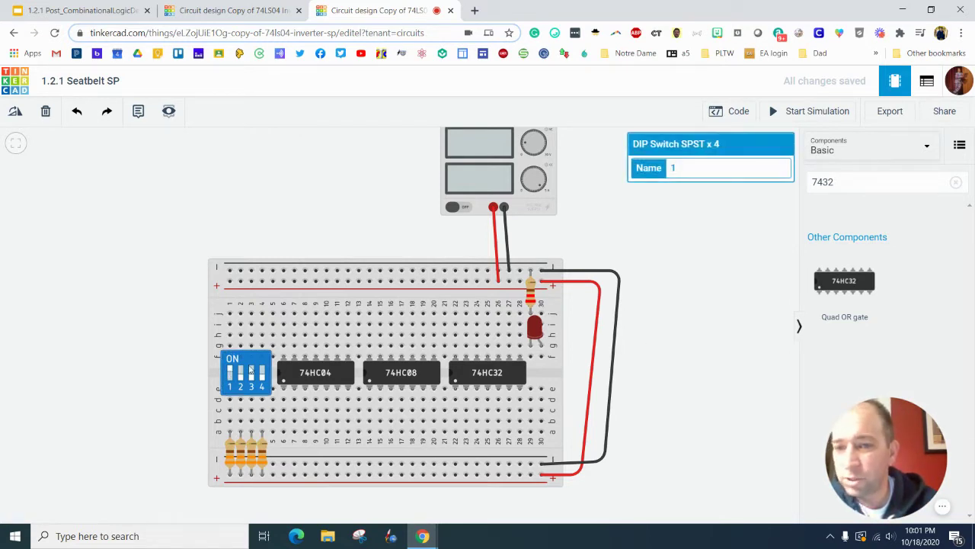
click(88, 10)
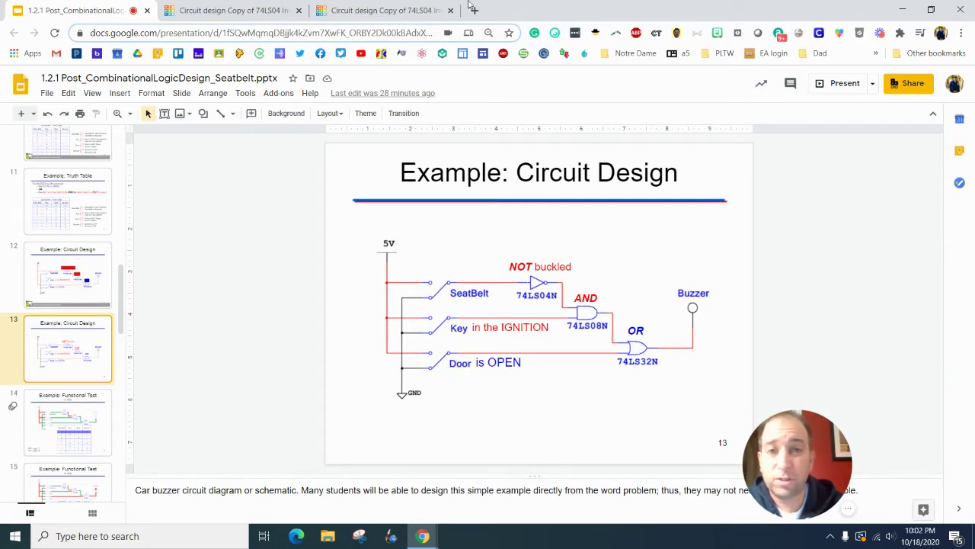
- Go back to the Tinkercad breadboard tab and nudge the view
click(371, 10)
drag(293, 347, 261, 341)
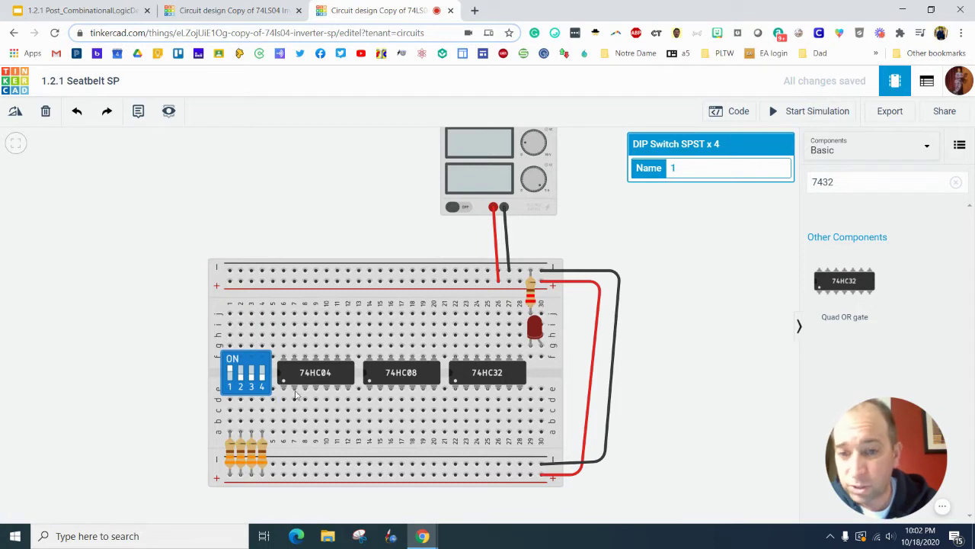
- Run red wires from holes j6, j14 and j22 up to the top power rail
click(284, 312)
click(283, 281)
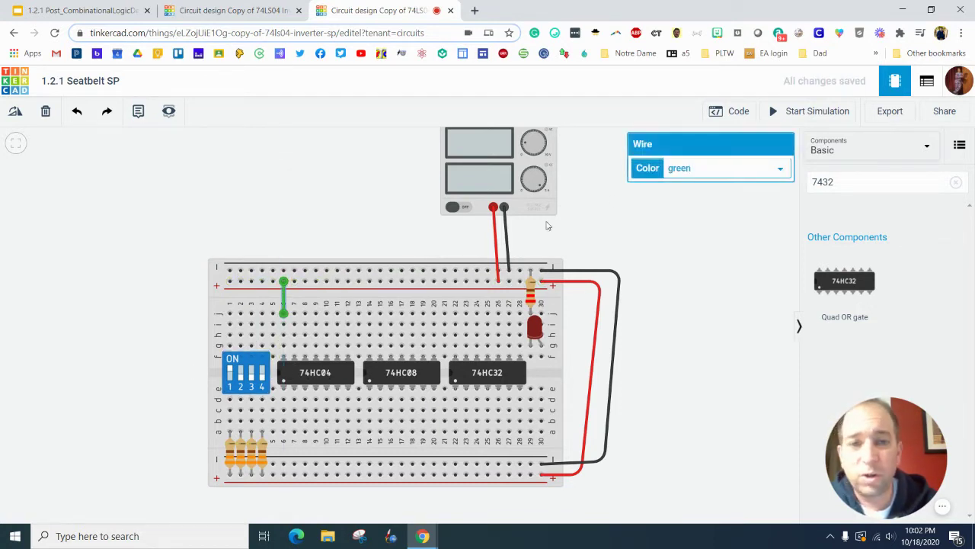
click(680, 169)
click(695, 195)
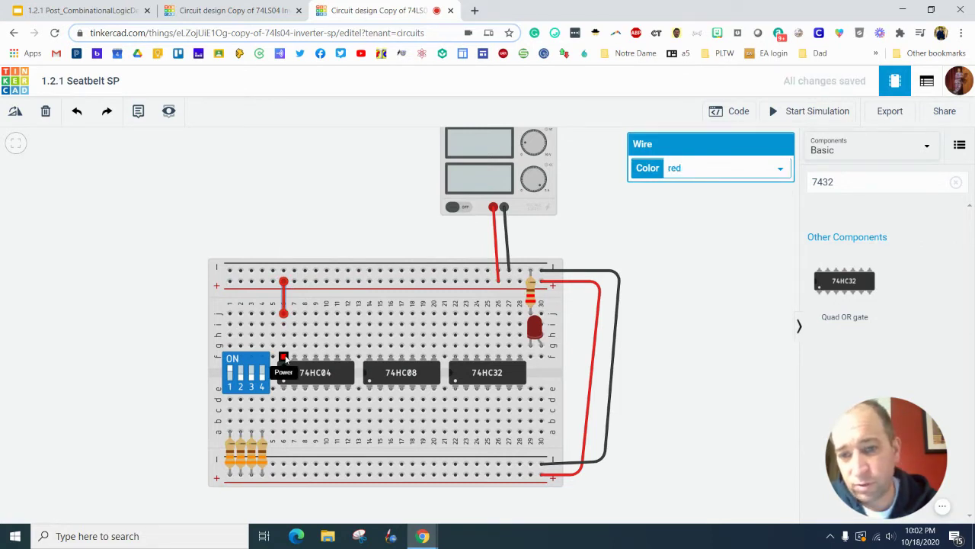
click(369, 313)
click(369, 282)
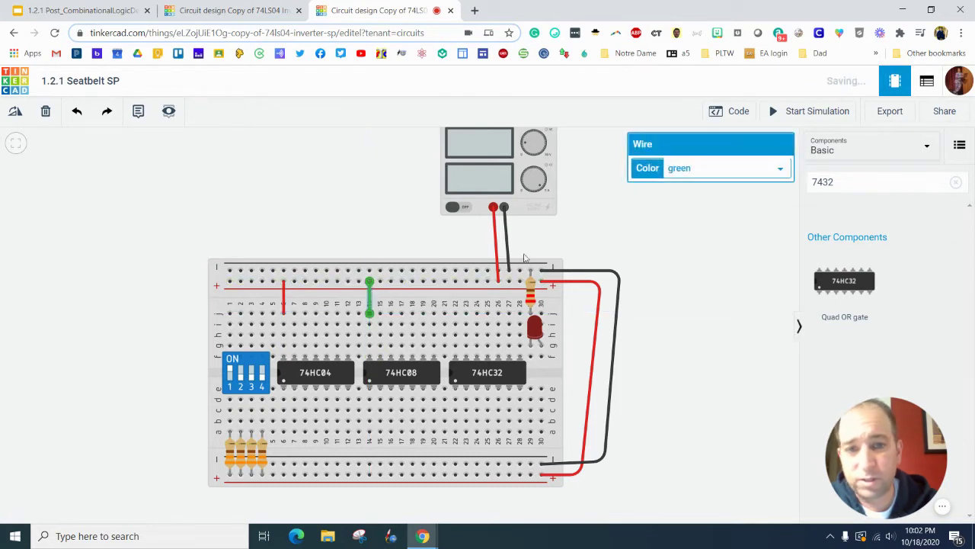
click(694, 171)
click(681, 193)
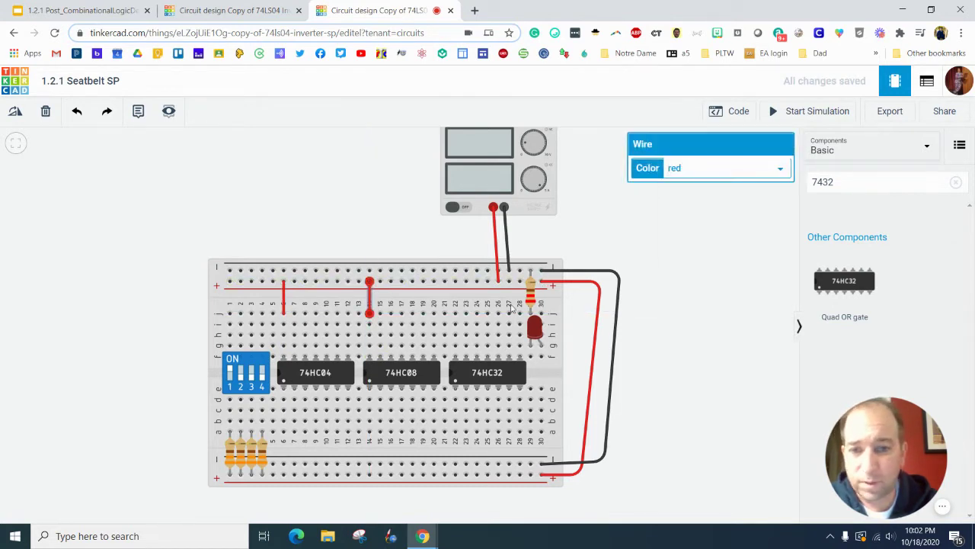
click(455, 312)
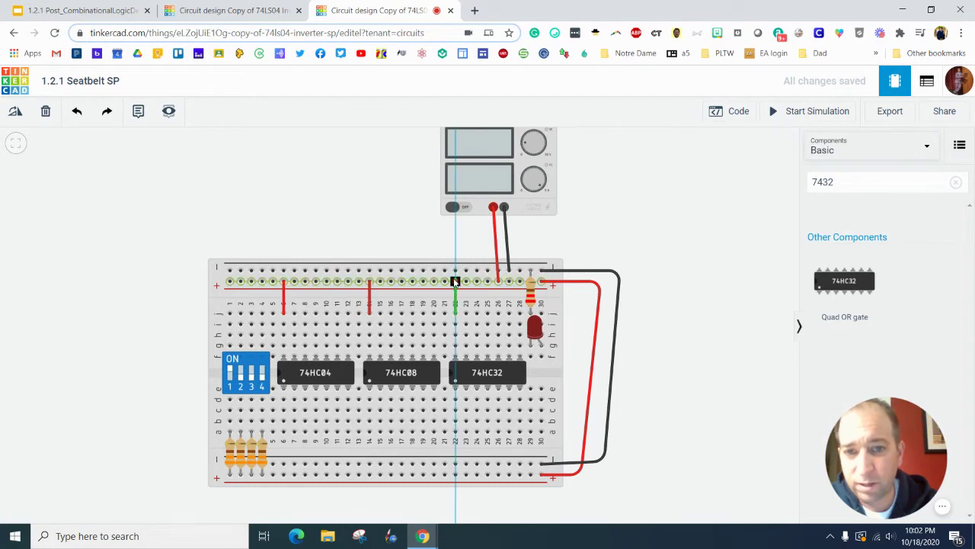
click(455, 282)
click(693, 169)
click(682, 193)
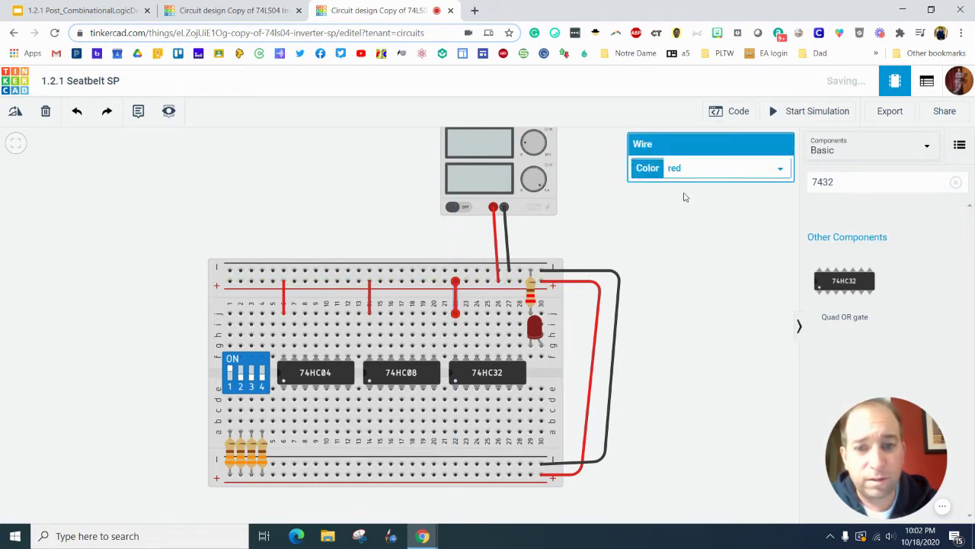
click(719, 359)
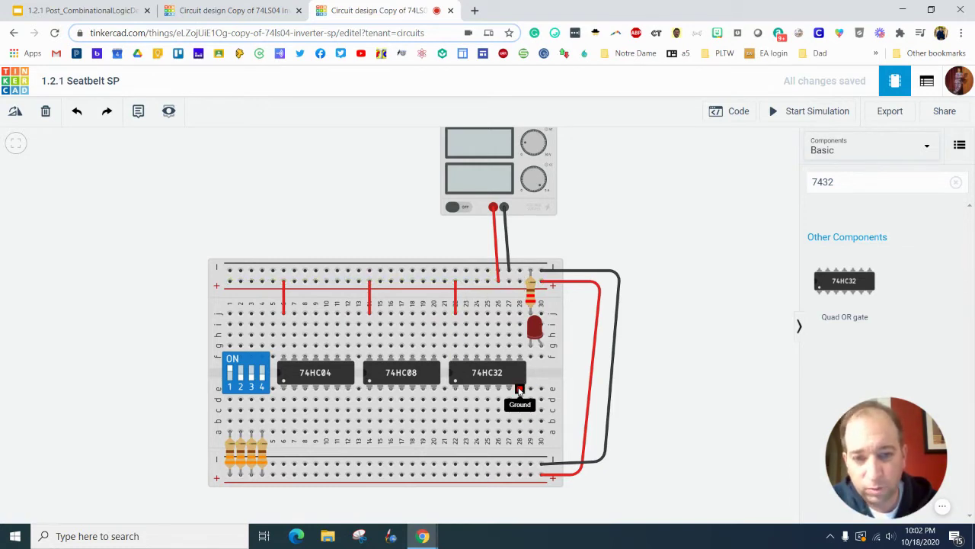
- Run black wires from columns 28, 20 and 12 down to the bottom ground rail
click(519, 433)
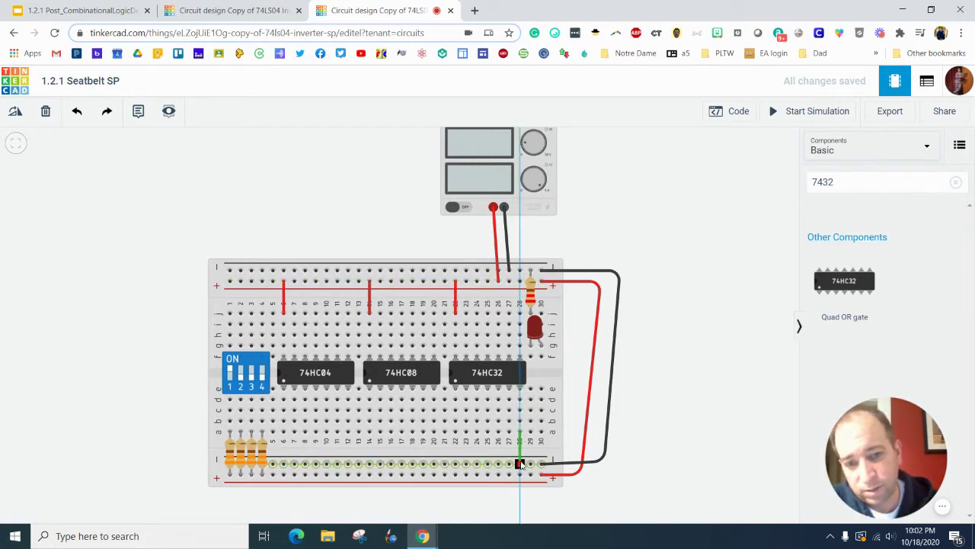
click(519, 463)
click(700, 168)
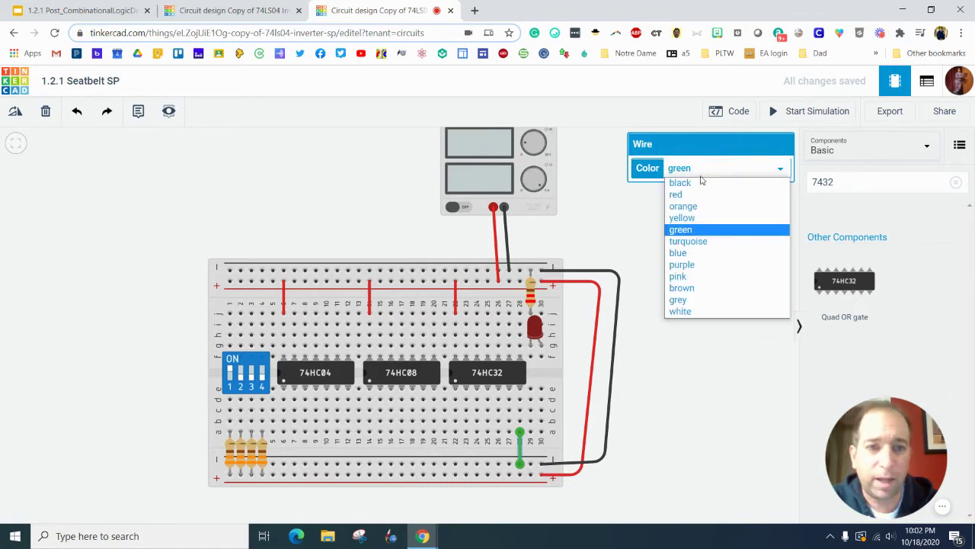
click(702, 182)
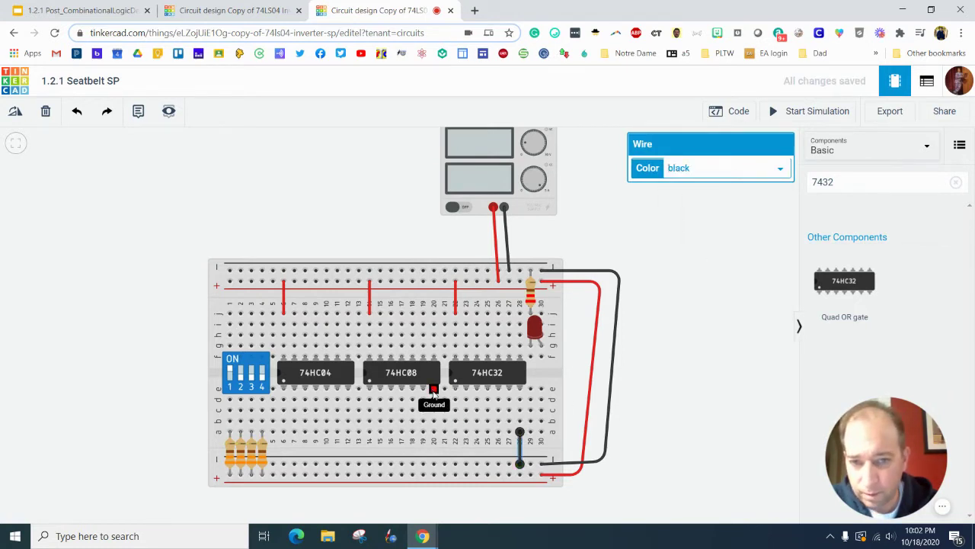
click(433, 440)
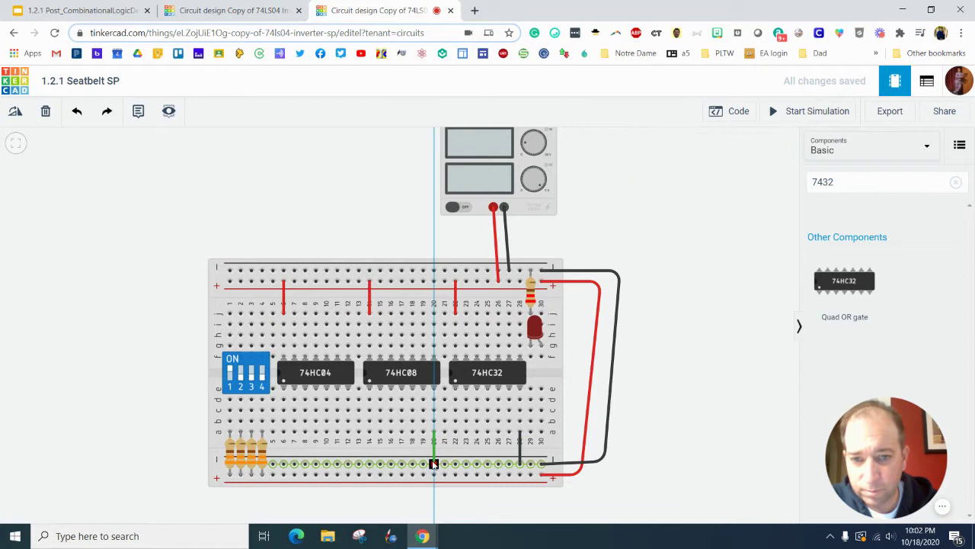
click(434, 464)
click(678, 169)
click(686, 185)
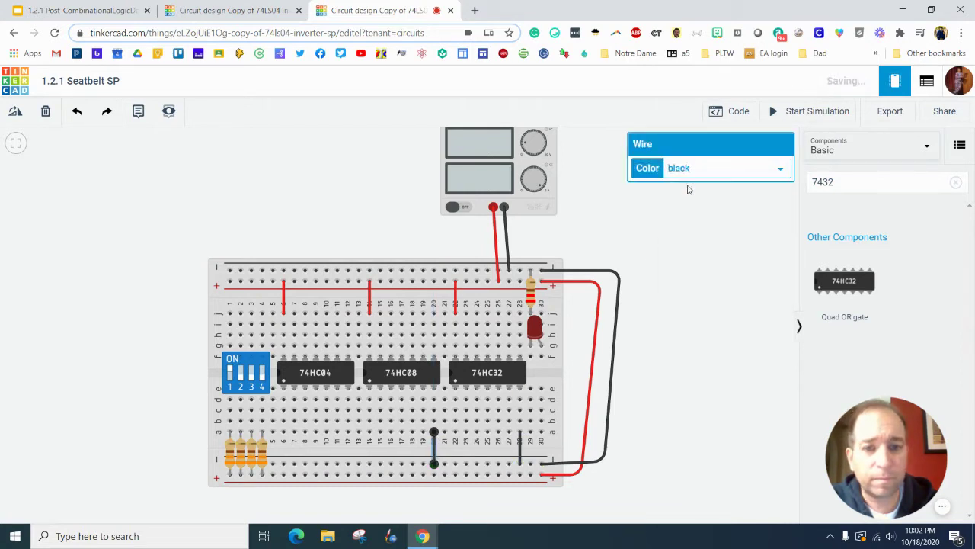
click(347, 399)
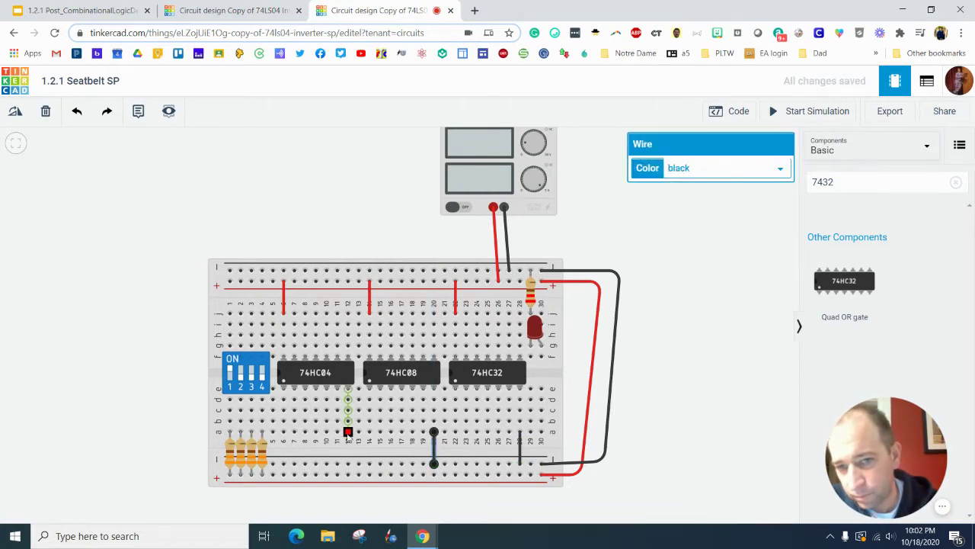
click(348, 432)
click(348, 464)
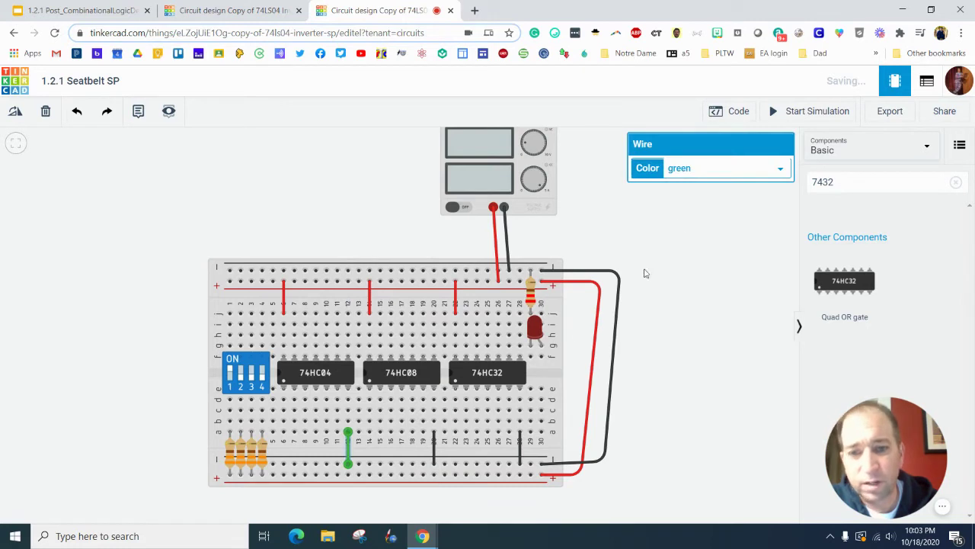
click(725, 169)
click(686, 183)
click(715, 287)
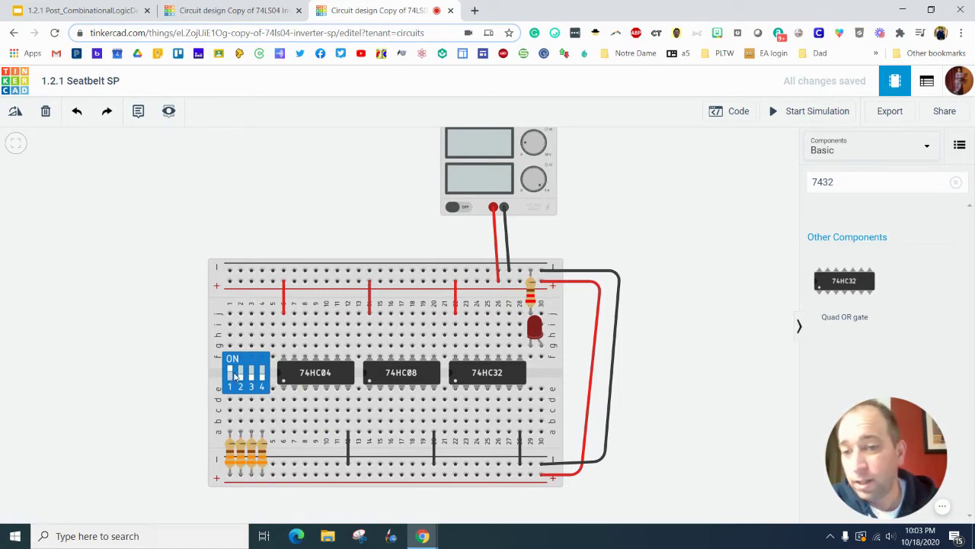
- Route a green wire from DIP switch 1 around the board to 74HC04 pin 1
click(230, 372)
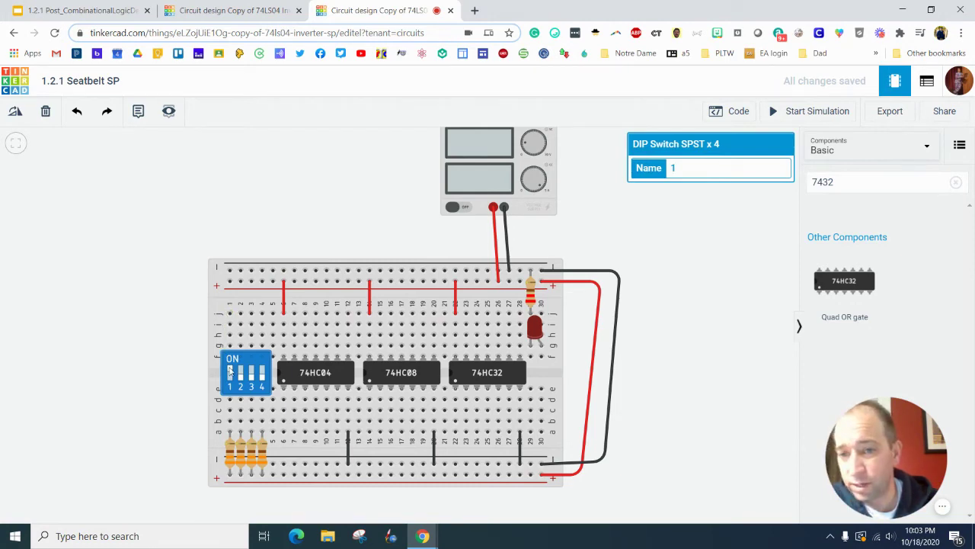
click(122, 10)
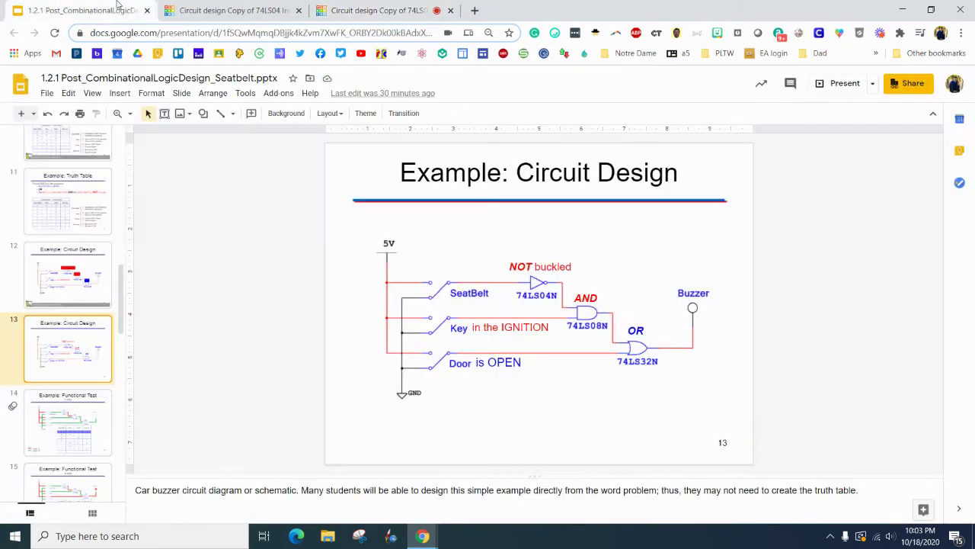
click(429, 7)
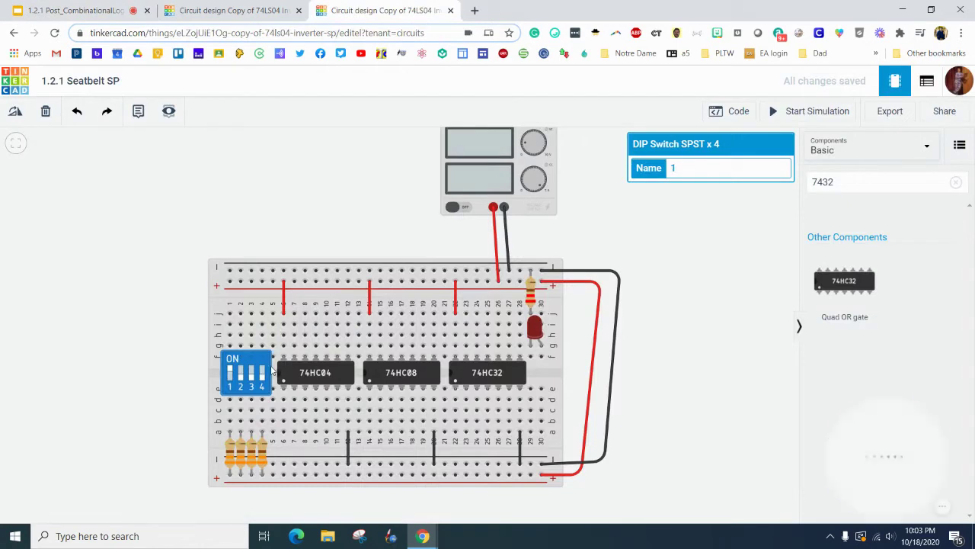
click(229, 346)
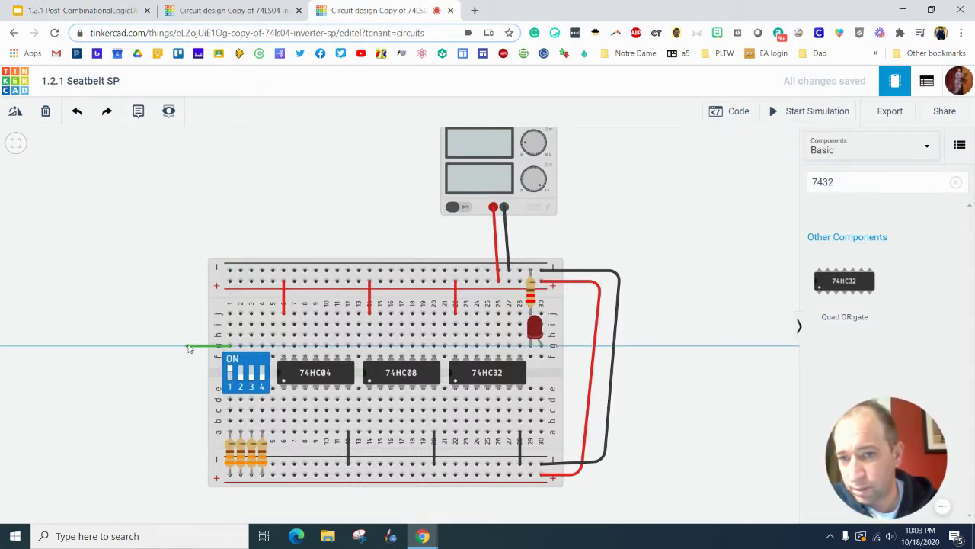
click(189, 347)
click(189, 401)
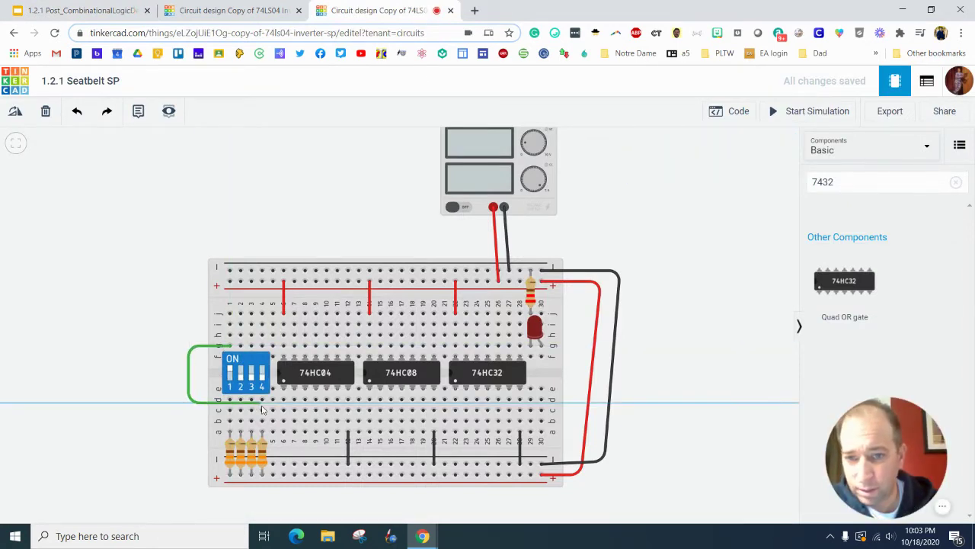
click(283, 399)
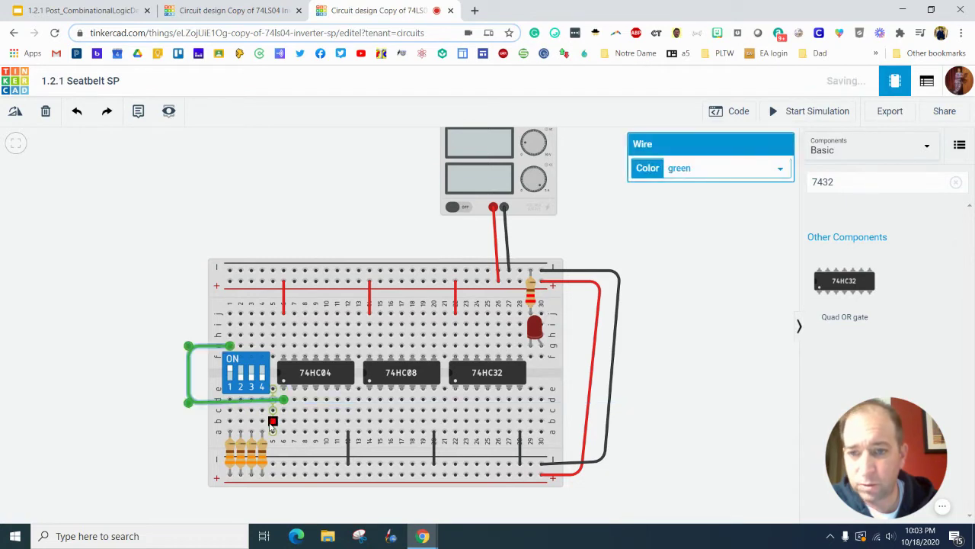
click(728, 373)
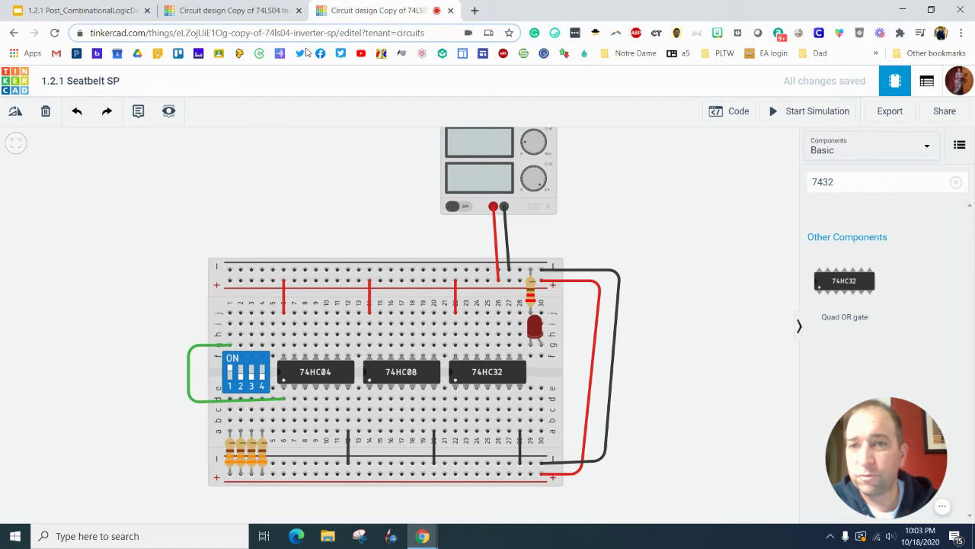
- Wire the 74HC04 output to the 74HC08 input at column 14
click(78, 11)
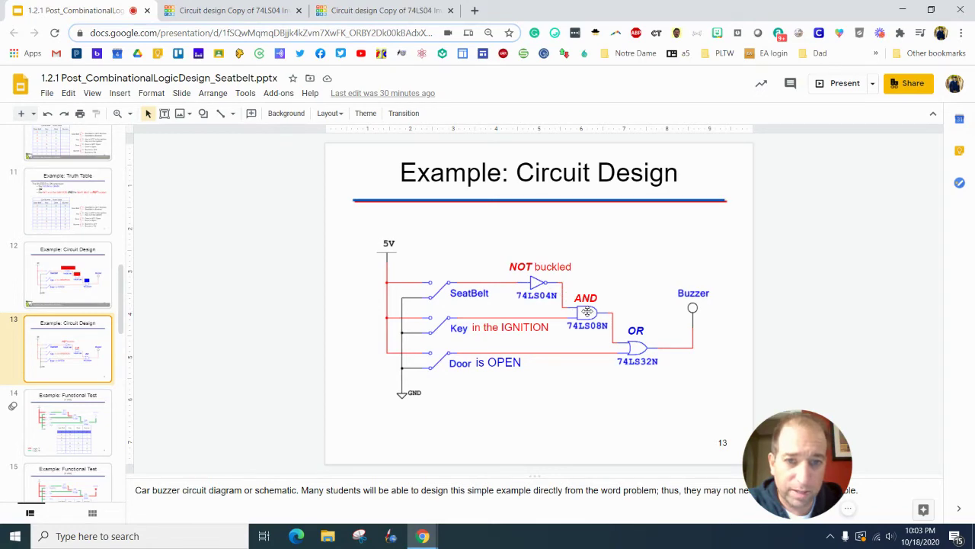
click(396, 12)
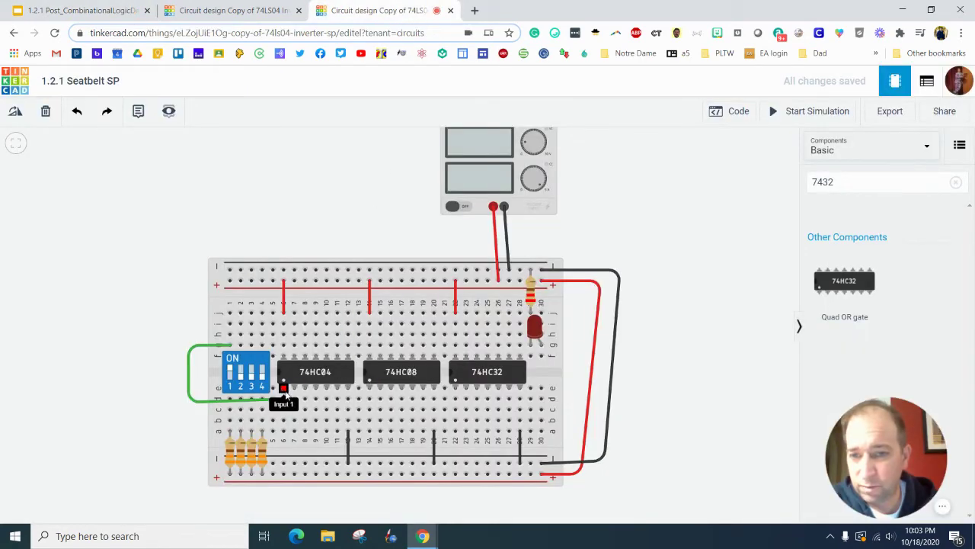
click(283, 389)
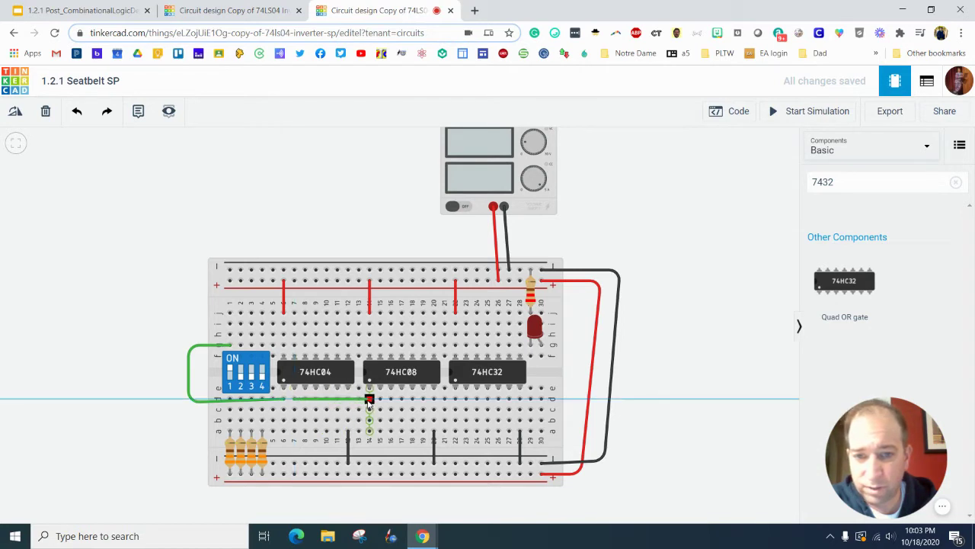
click(368, 400)
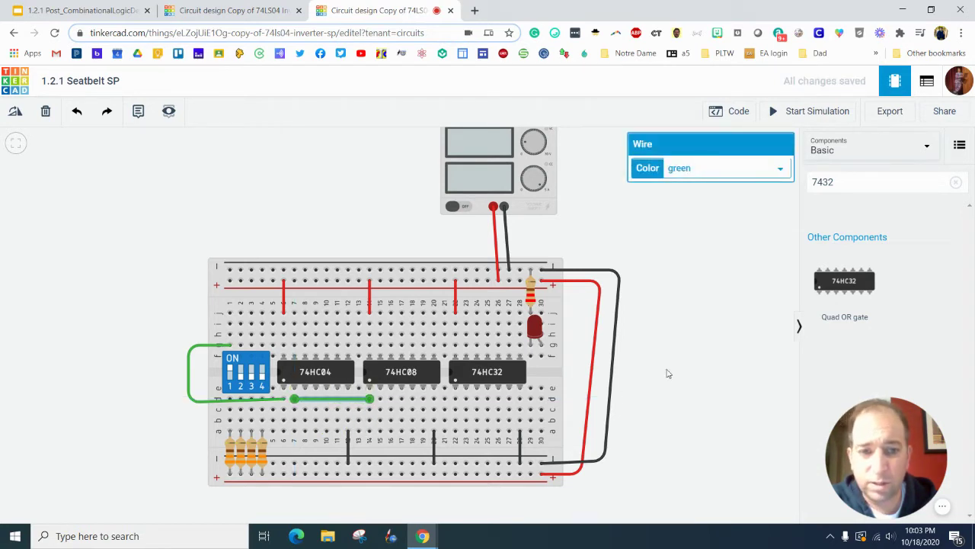
click(700, 379)
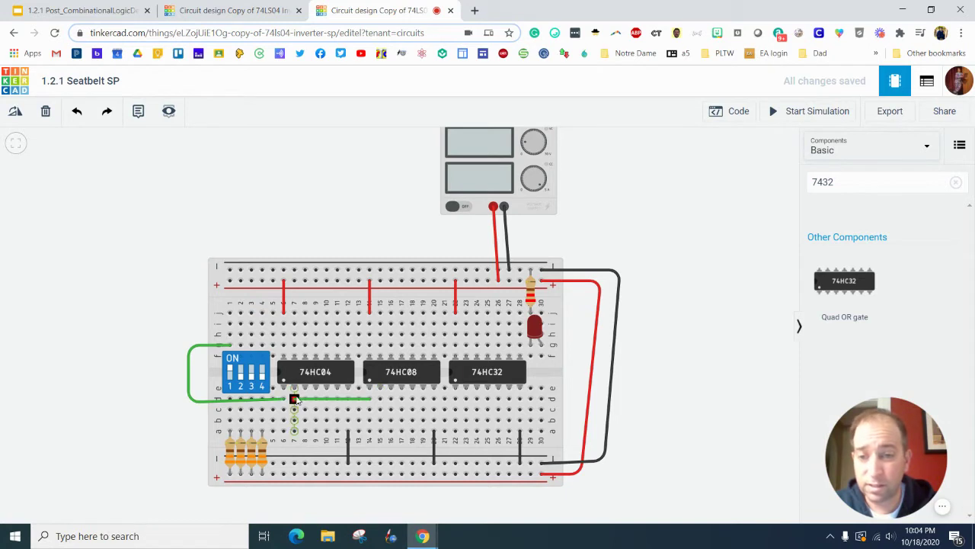
- Run a test wire from the 74HC04 output to the LED, simulate, and toggle DIP switch 1 on and off
click(294, 411)
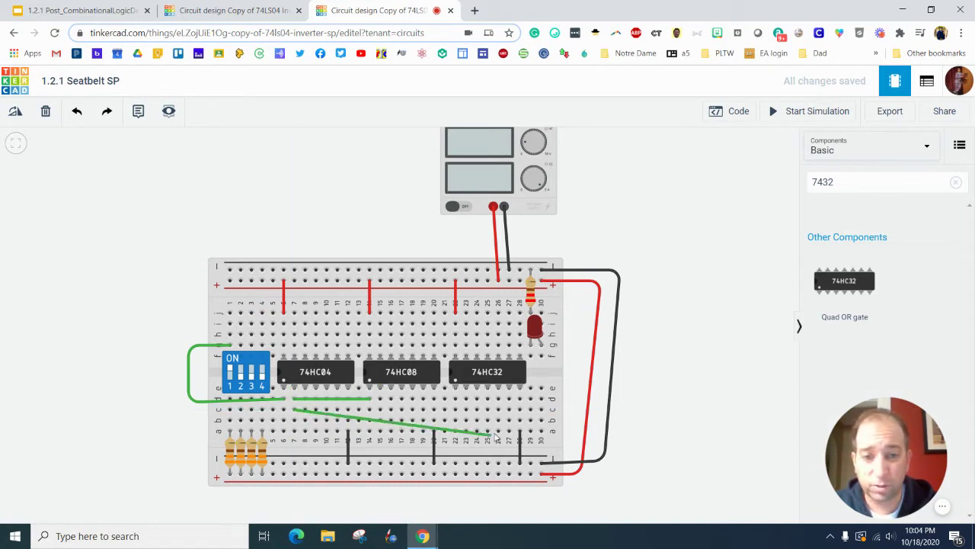
click(541, 357)
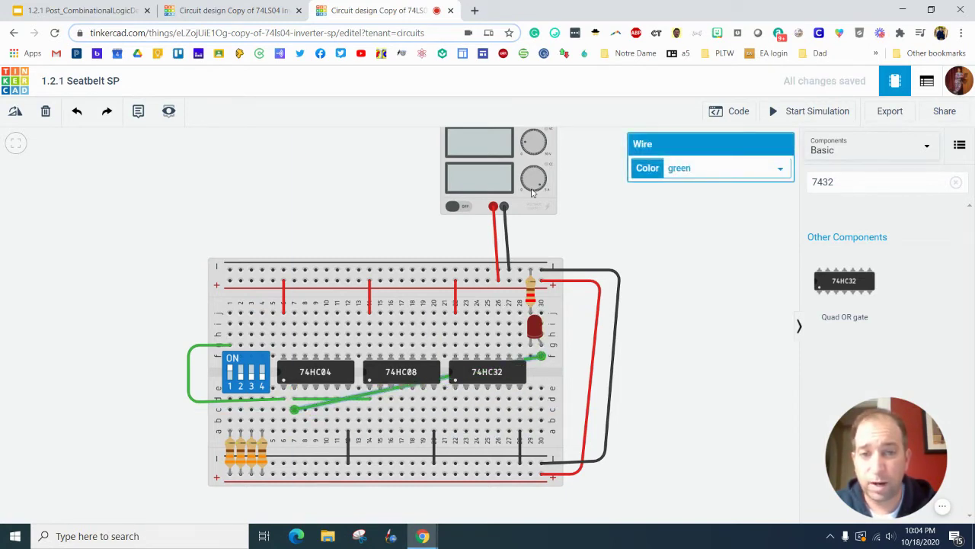
click(819, 111)
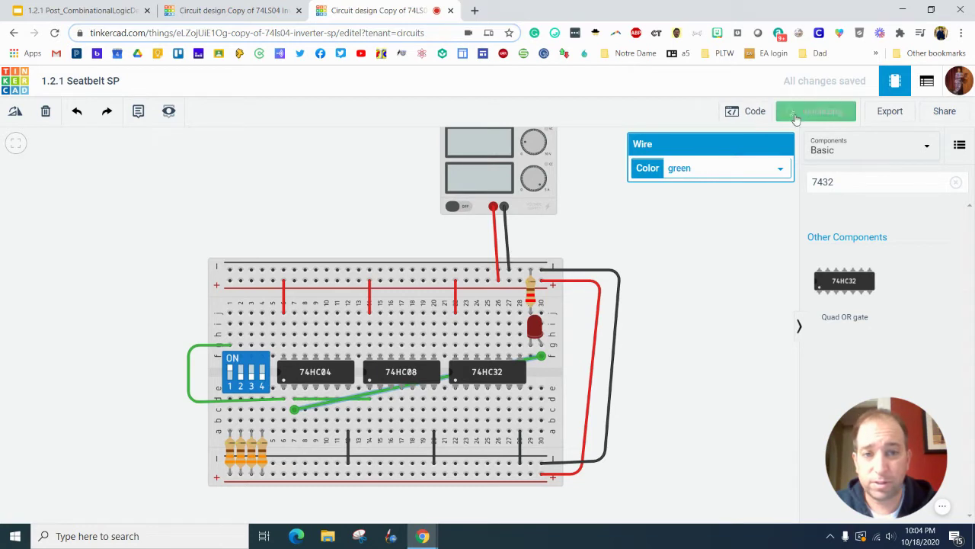
click(231, 372)
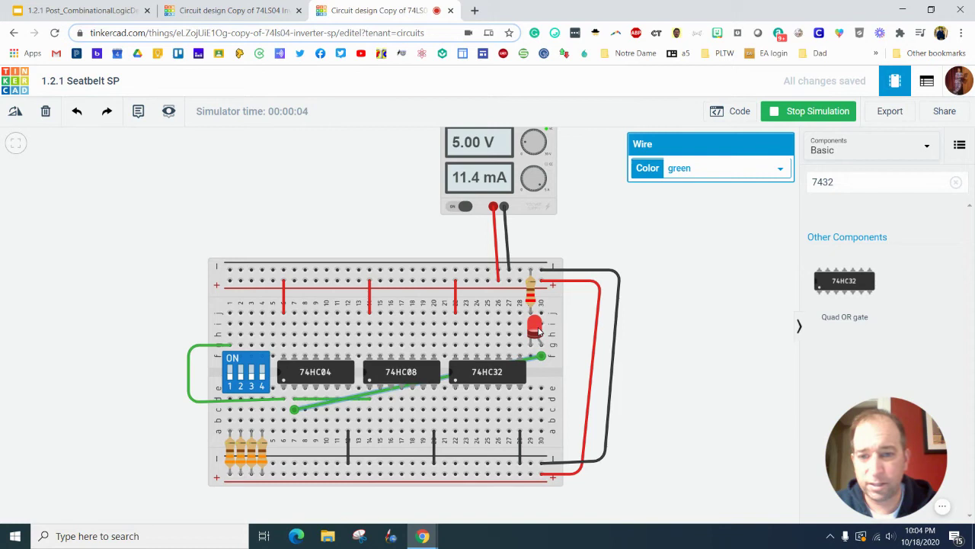
click(228, 376)
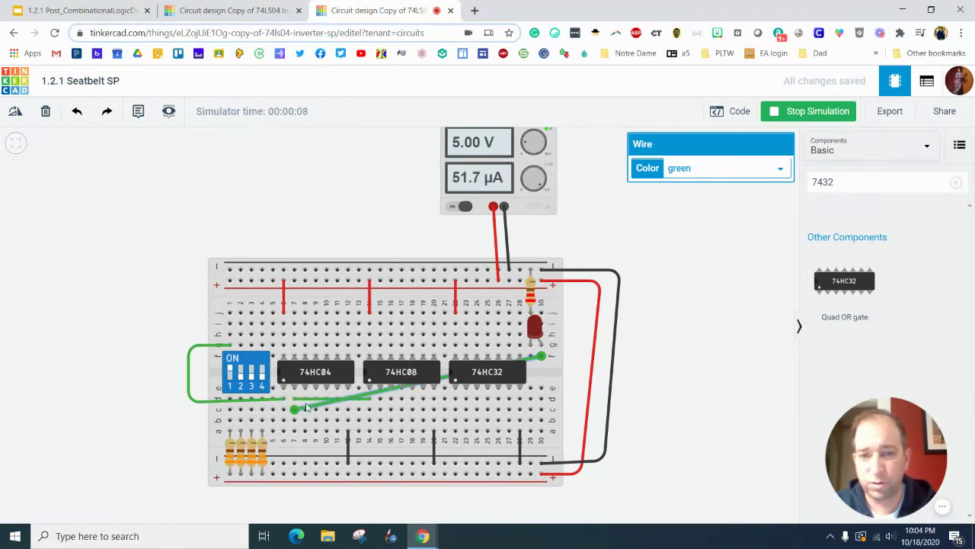
- Stop the simulation, delete the temporary test wire, and view the circuit design slide
click(841, 111)
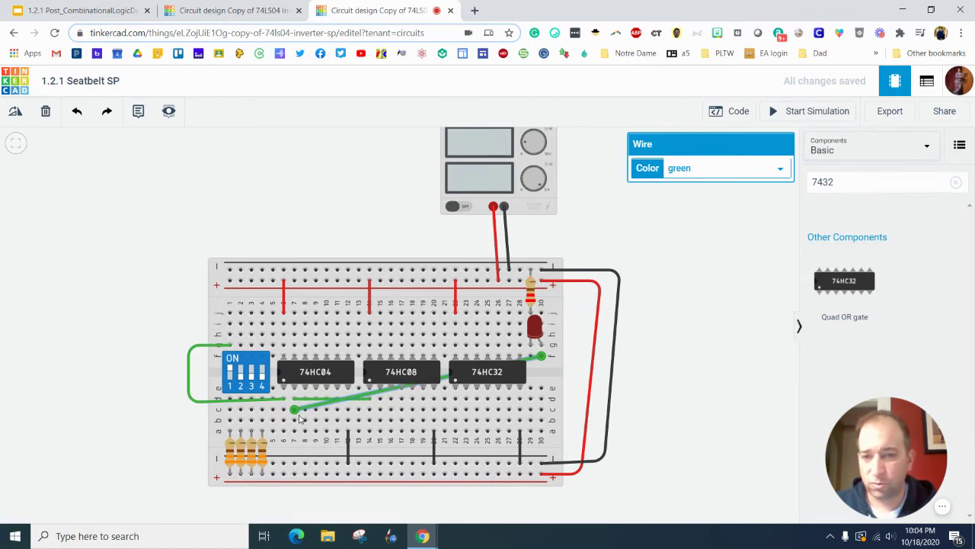
key(Delete)
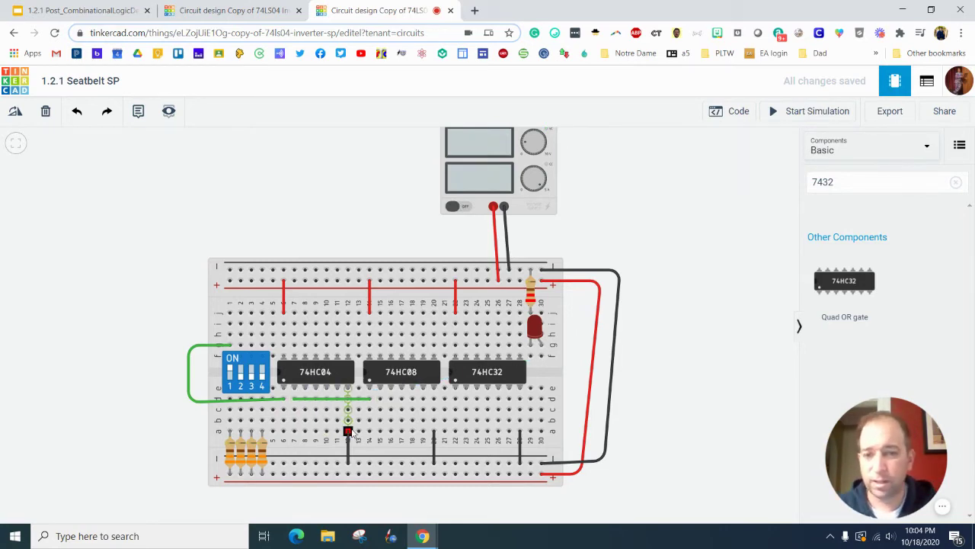
click(120, 10)
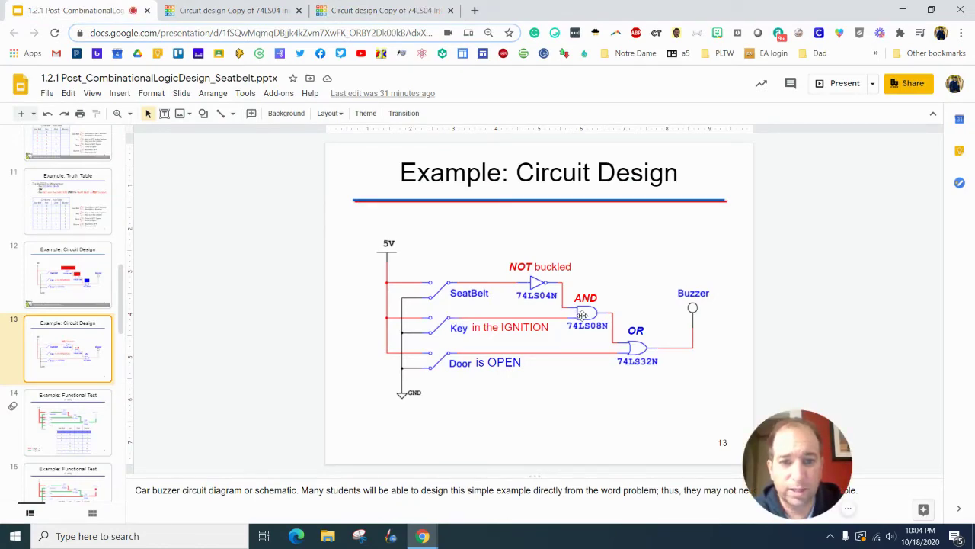
- Route an orange wire from DIP switch 2 around the board's left edge to 74HC08 pin 2
click(396, 10)
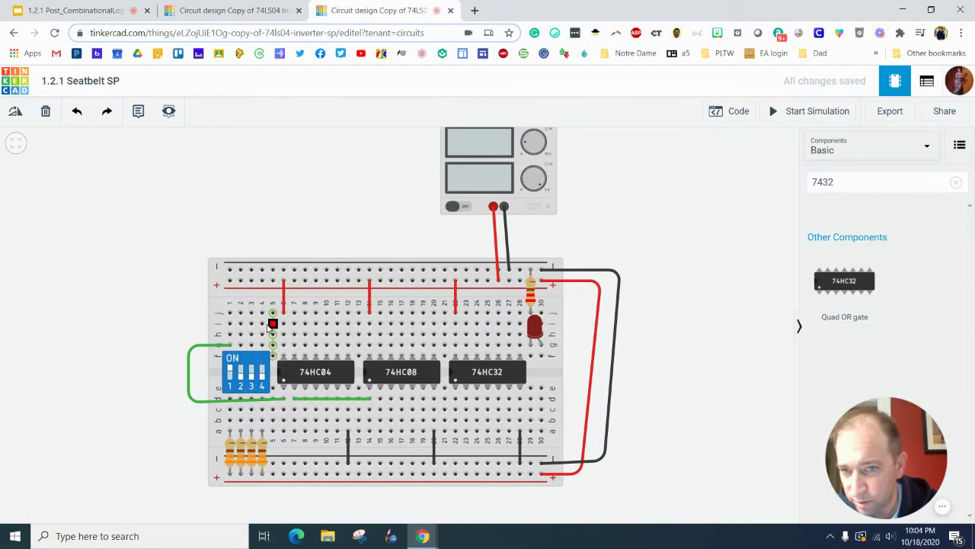
click(240, 333)
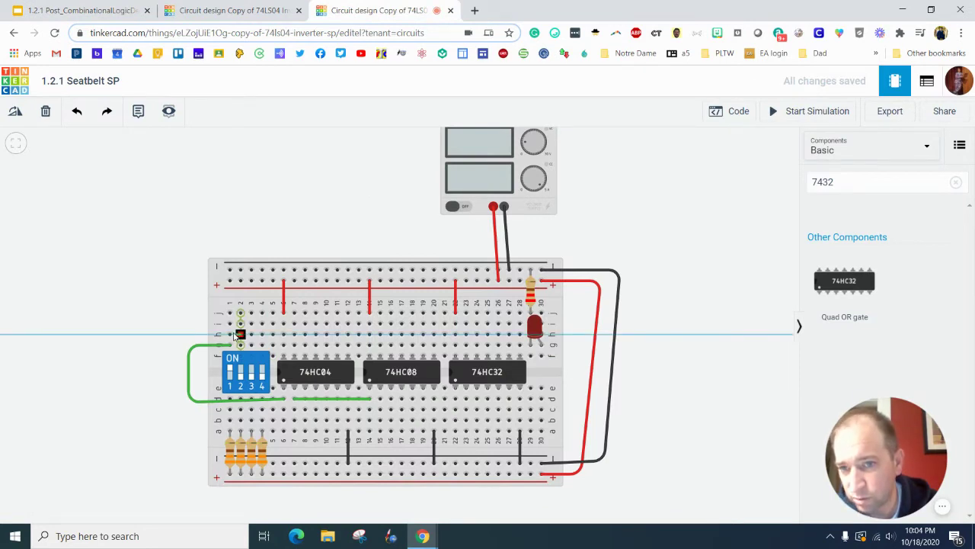
click(180, 336)
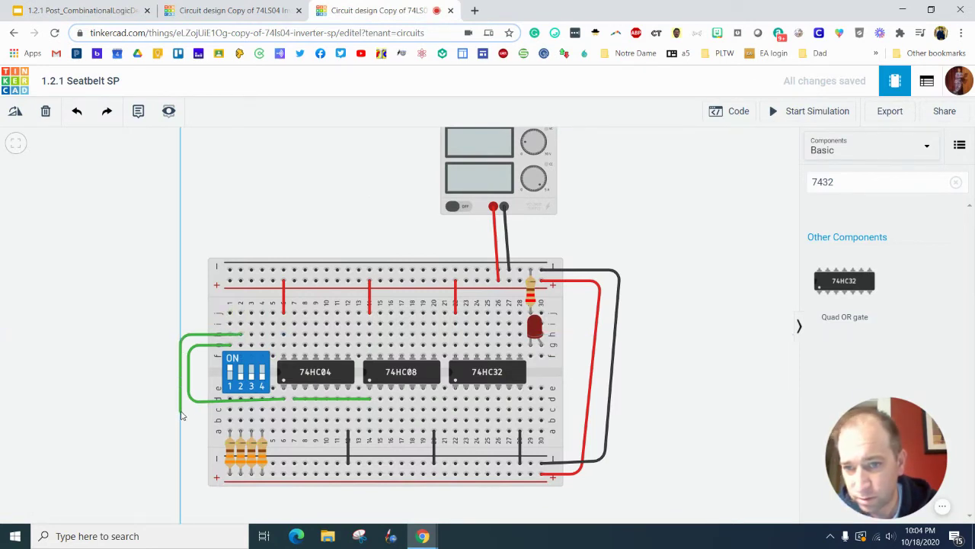
click(181, 413)
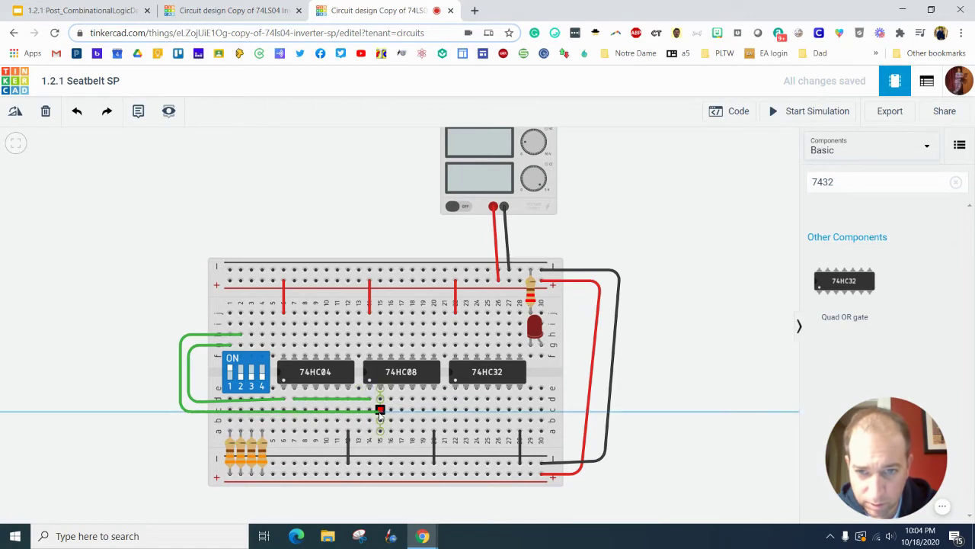
click(380, 410)
click(702, 167)
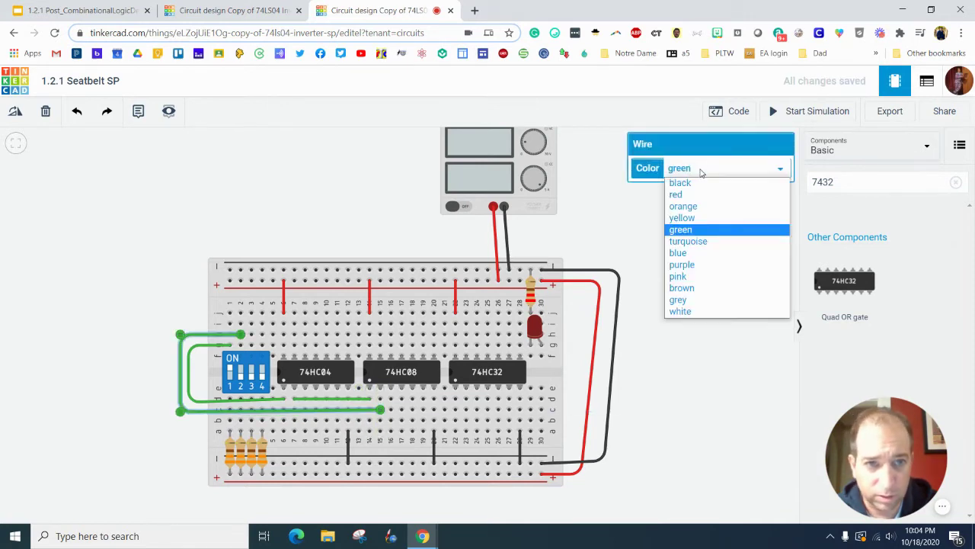
click(697, 204)
click(693, 315)
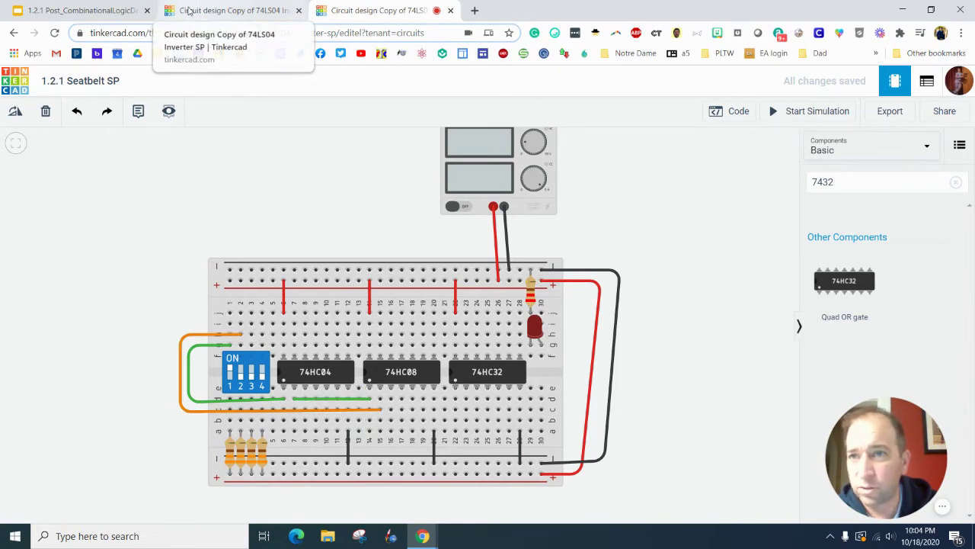
click(133, 10)
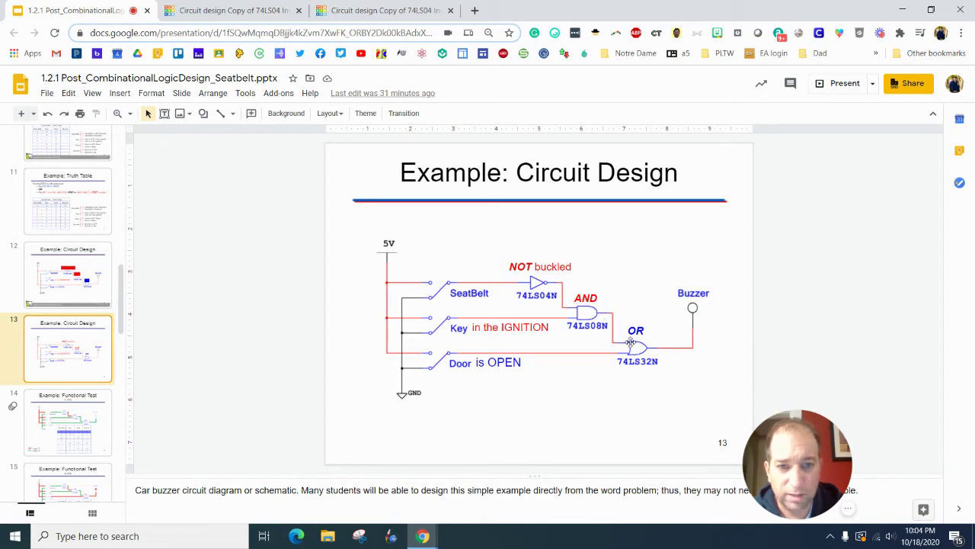
- Wire the 74HC08 output toward the 74HC32 with a turquoise wire
click(406, 9)
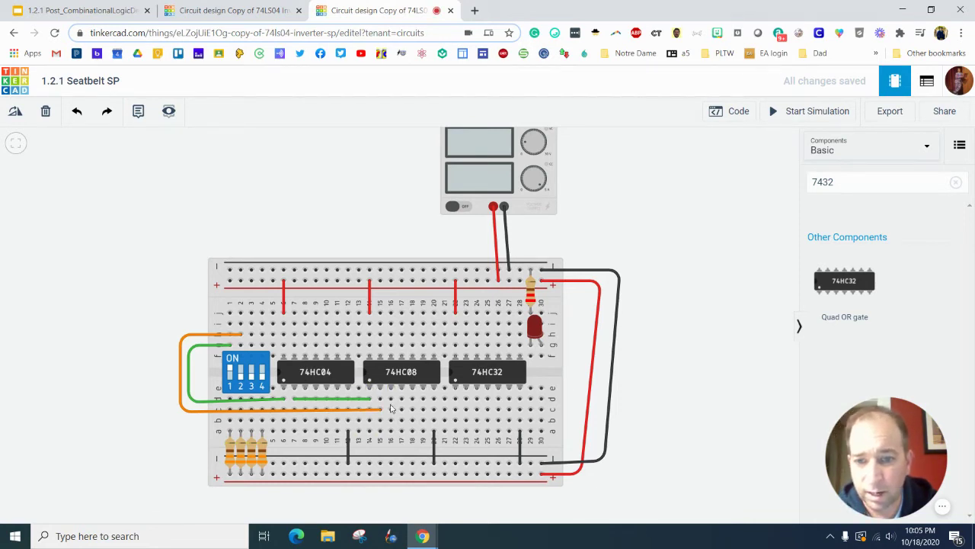
drag(391, 399, 456, 398)
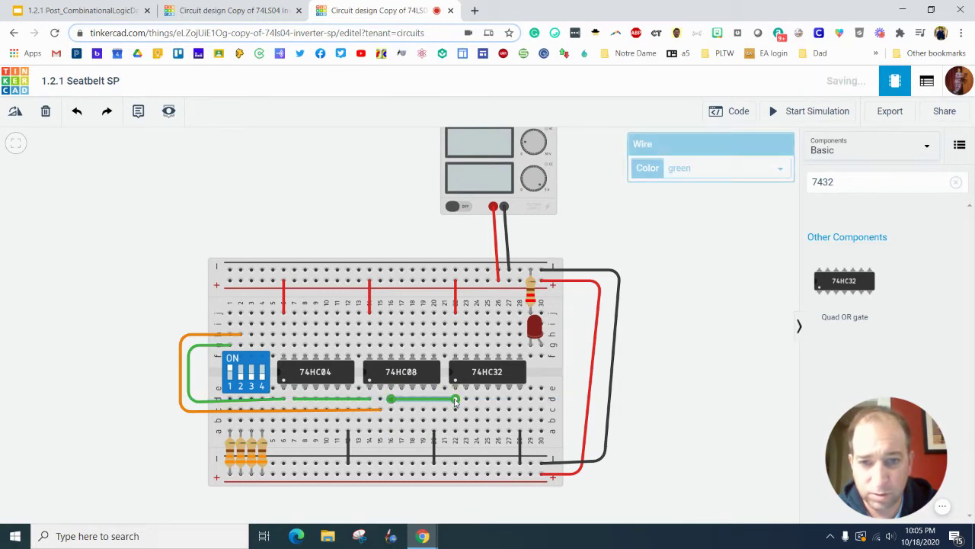
click(724, 171)
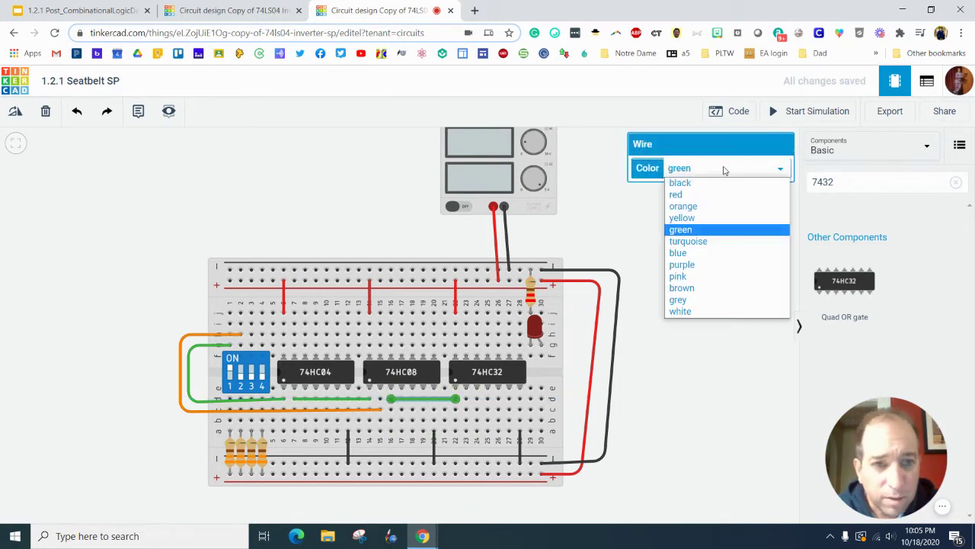
click(717, 242)
click(704, 318)
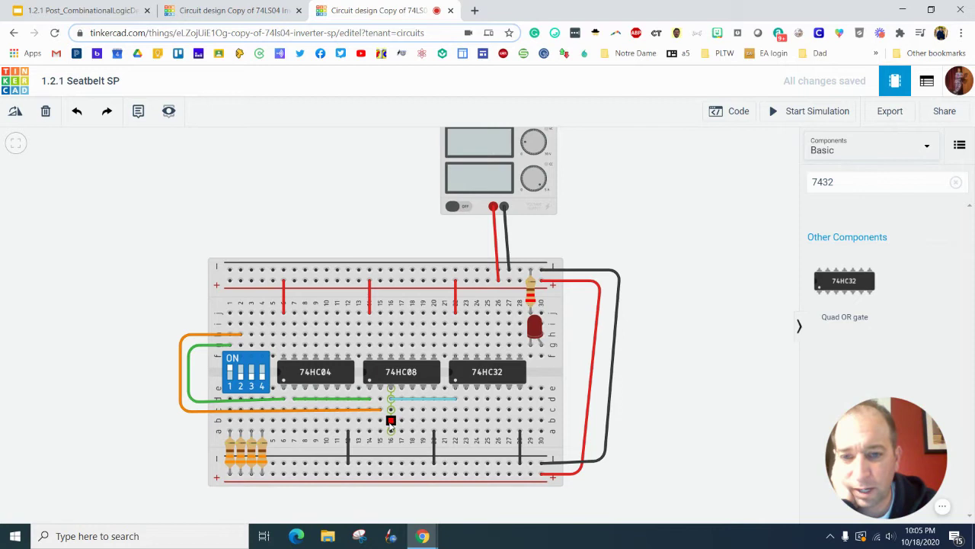
- Draw a green wire to the LED row, then show Functional Test slide 14
click(390, 410)
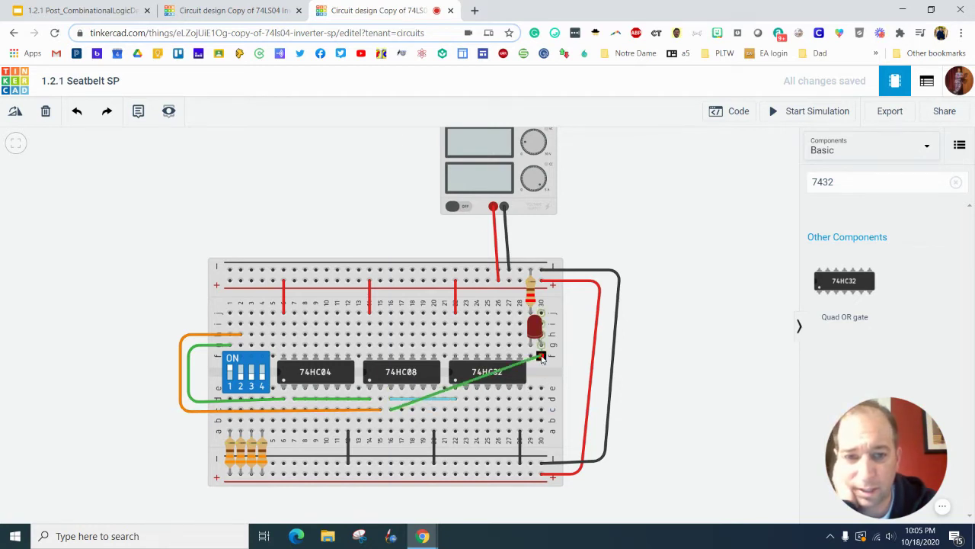
click(540, 356)
click(723, 336)
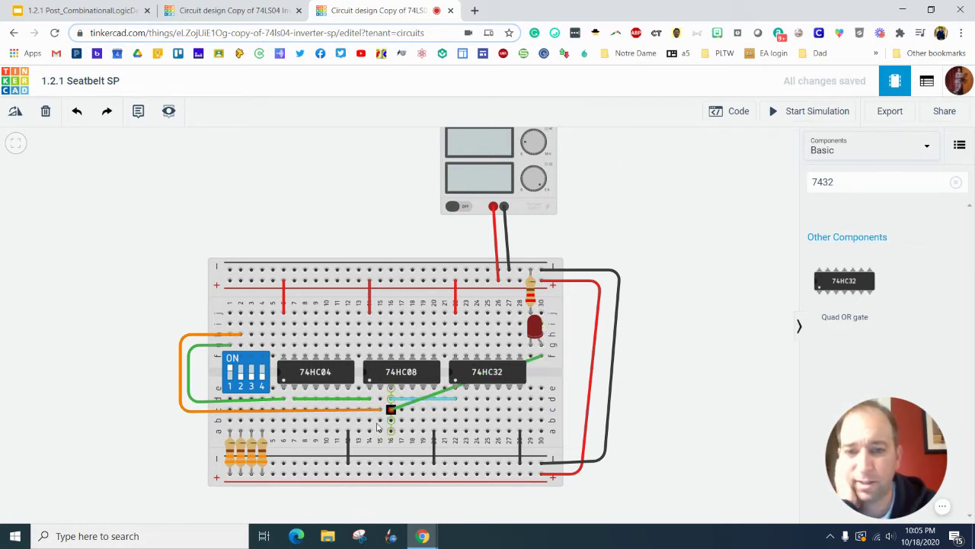
click(84, 10)
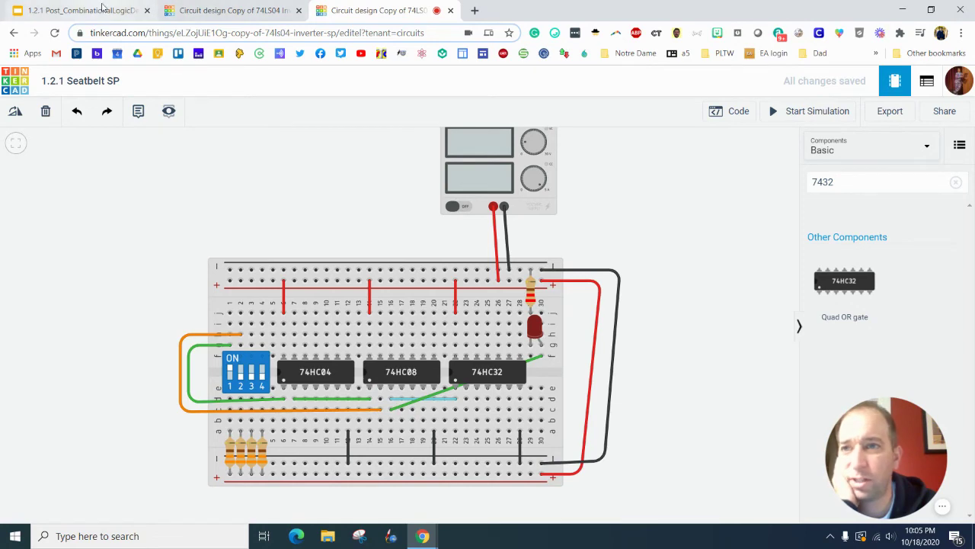
click(90, 425)
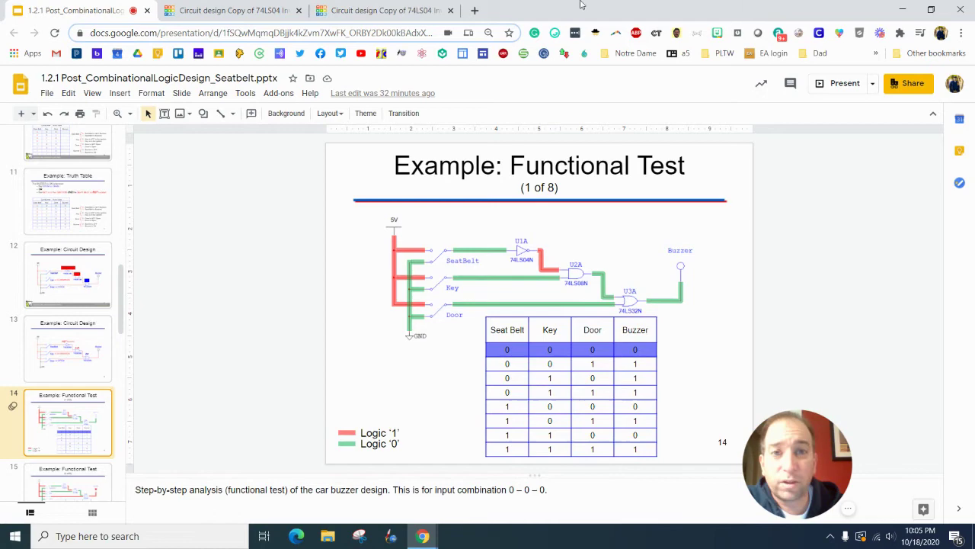
- Start the circuit simulation and select the block of input switches
click(417, 17)
click(807, 110)
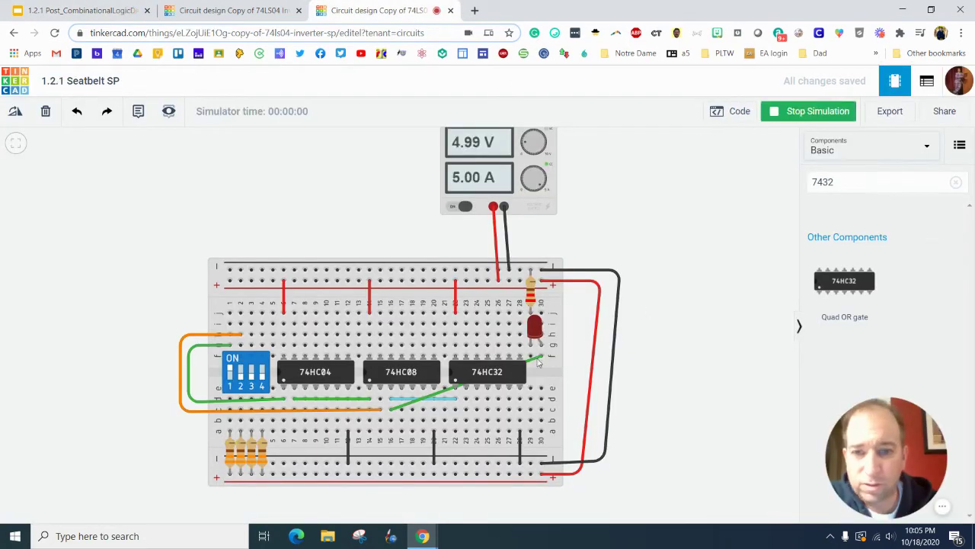
click(230, 374)
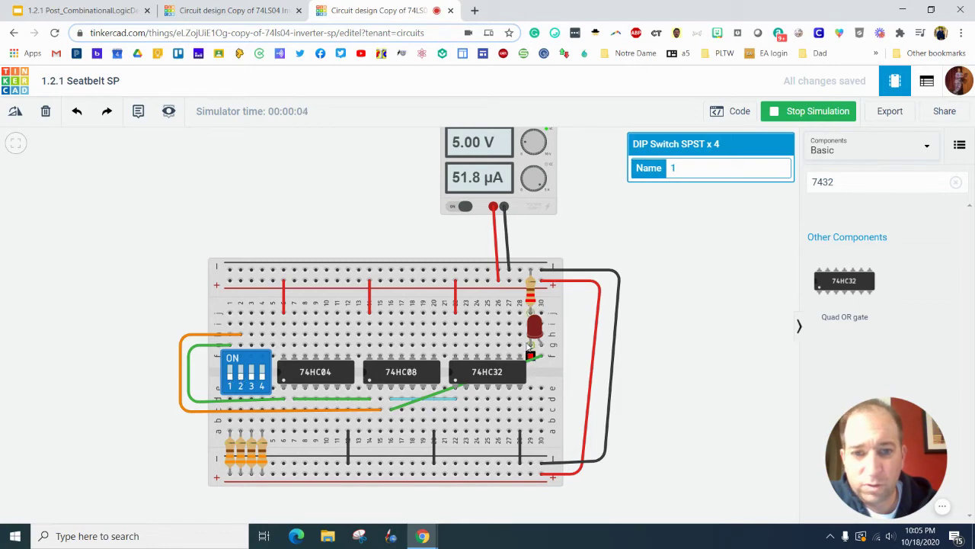
- Step through the slides to Functional Test 3 of 8 (input 0–1–0), then return to the simulation
click(84, 10)
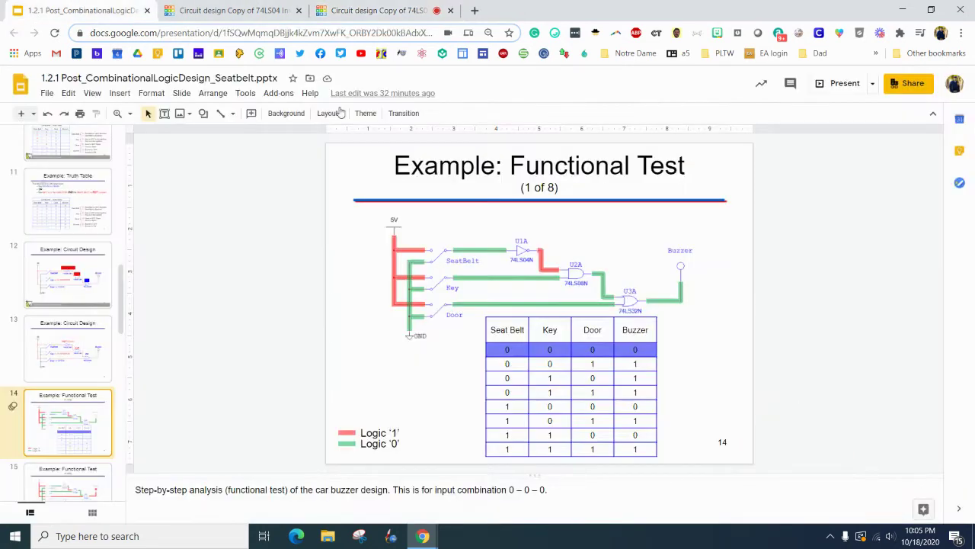
scroll(84, 448, down, 2)
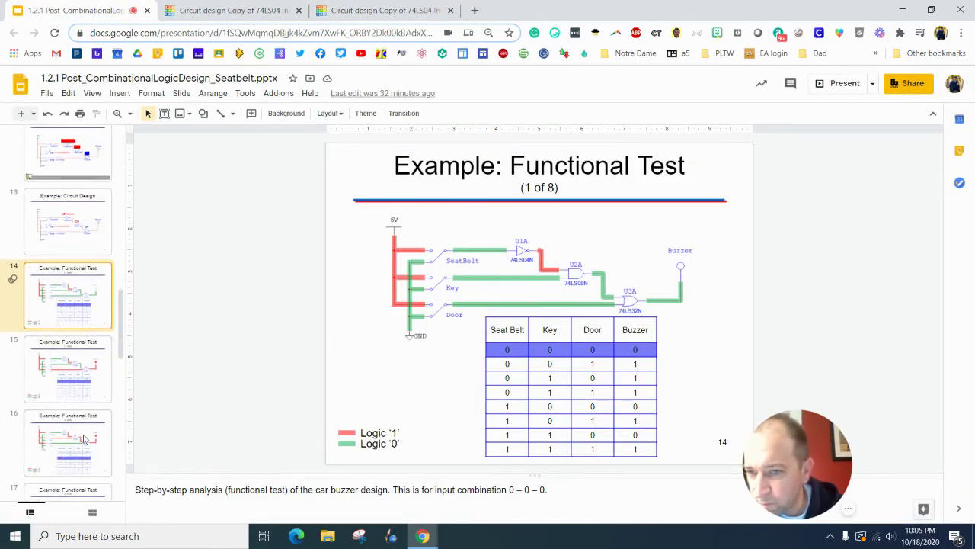
click(70, 377)
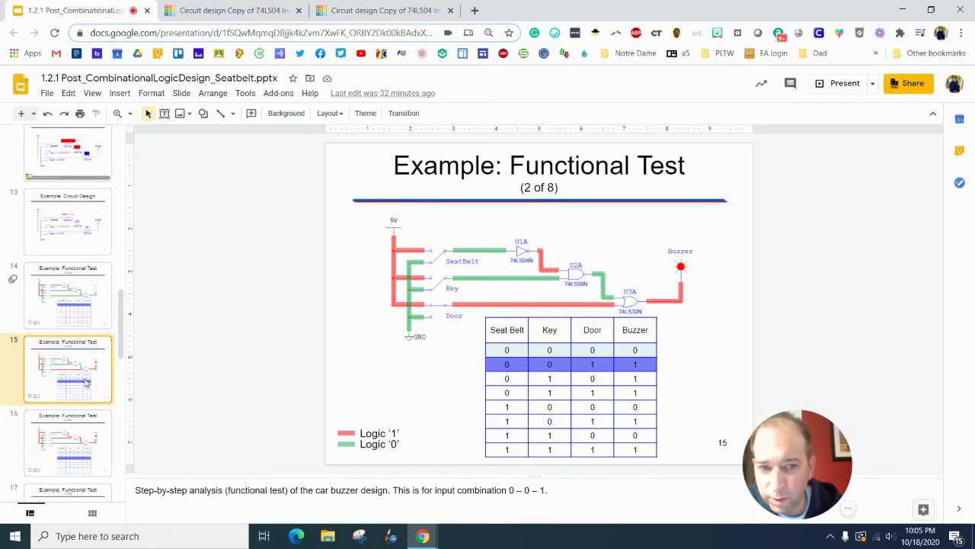
scroll(86, 383, down, 1)
click(91, 384)
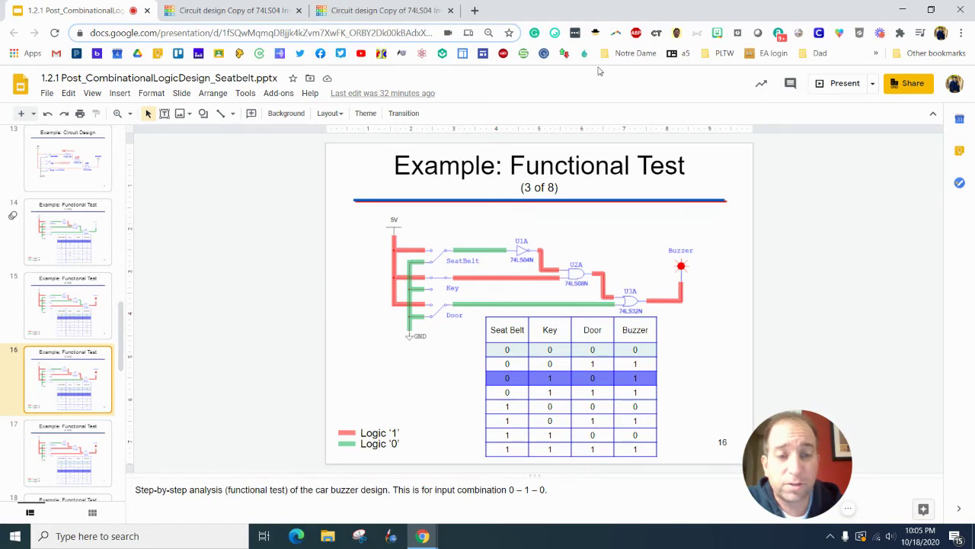
click(362, 9)
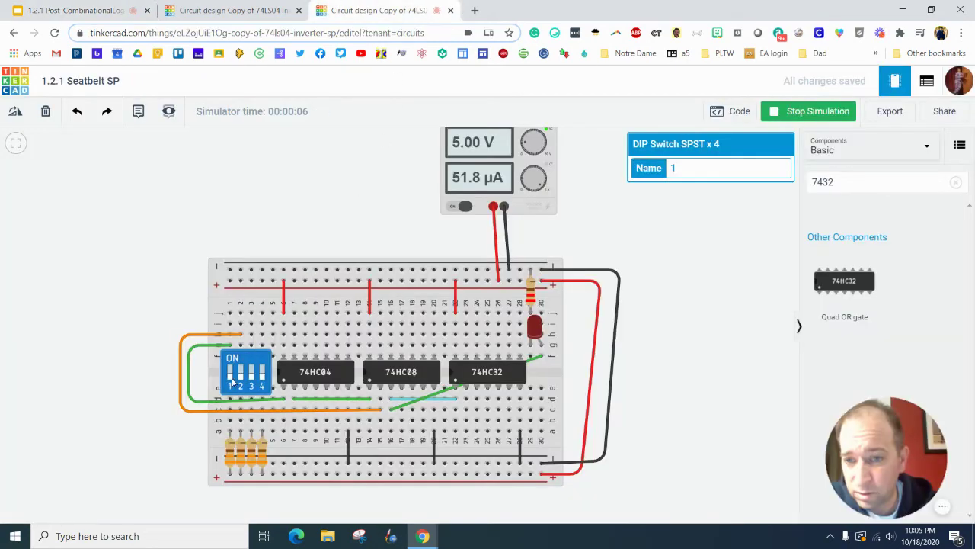
- Flip switch 4 to light the LED, toggle switch 1, compare against slide 16, then stop simulating
click(266, 375)
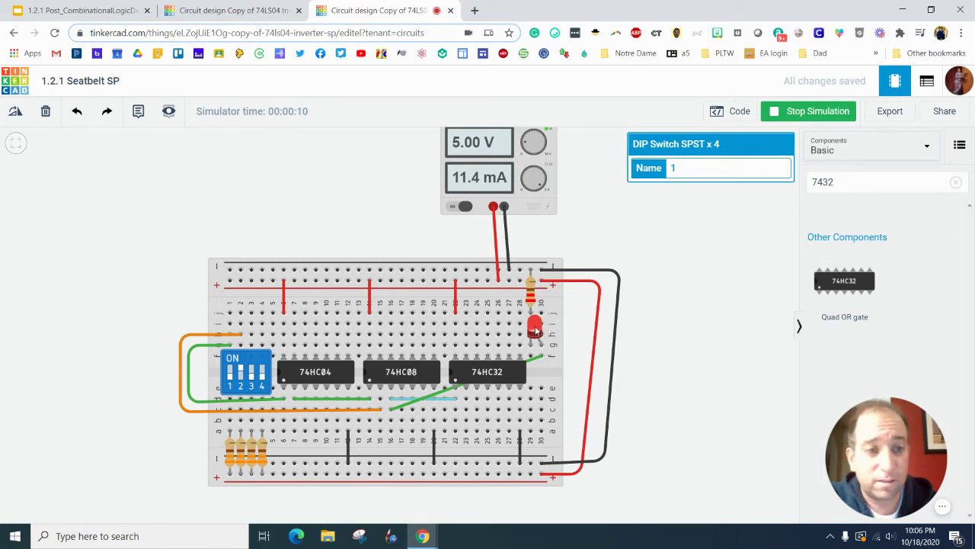
click(230, 373)
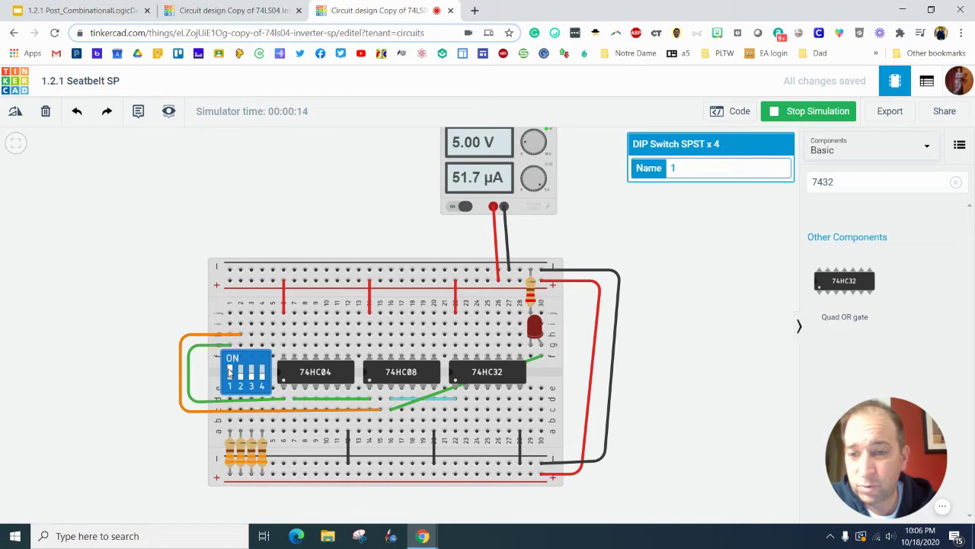
click(230, 371)
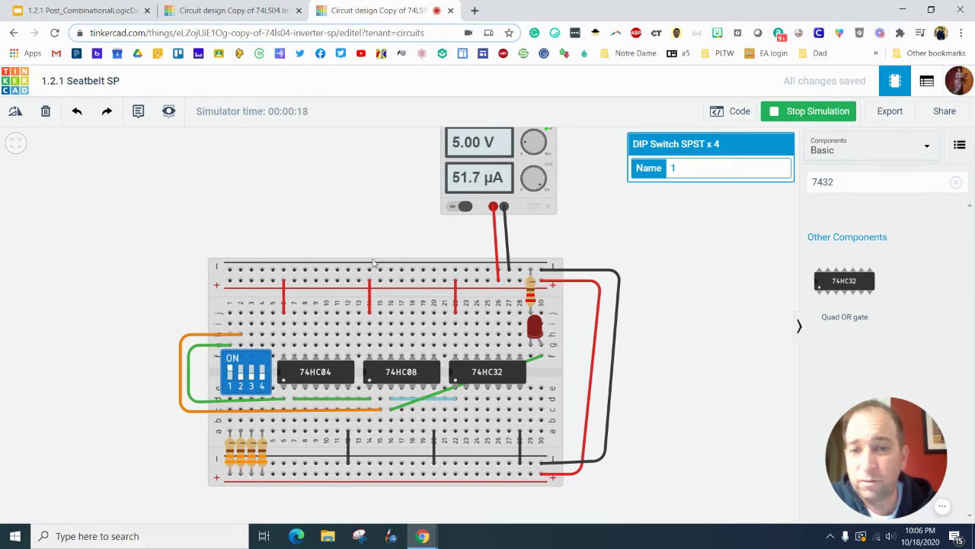
click(84, 10)
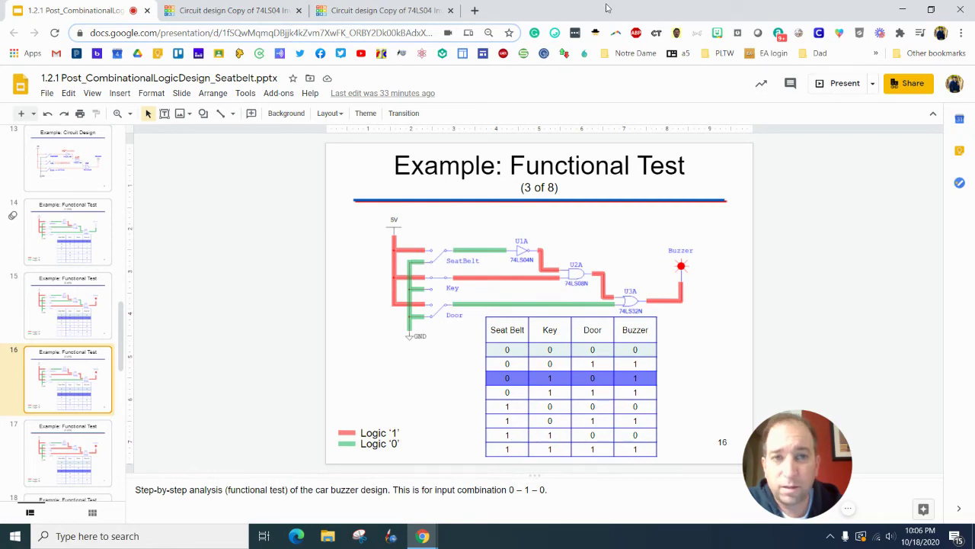
click(404, 9)
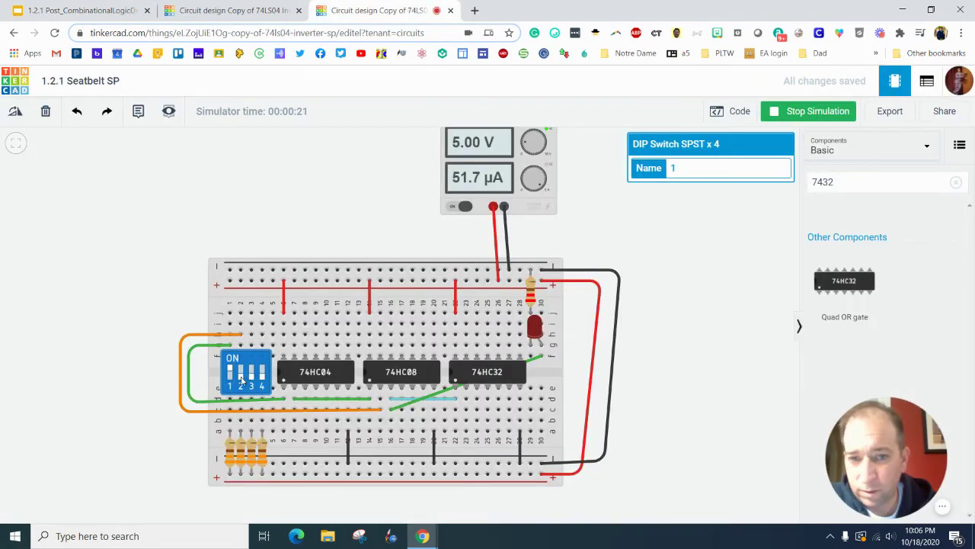
click(817, 112)
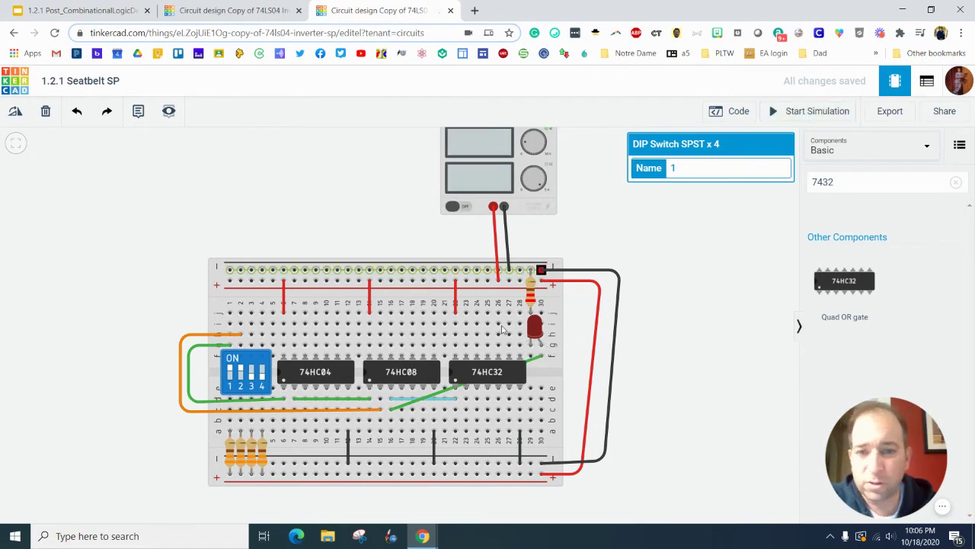
- Delete the green wire to the LED and bring up slide 13, the Circuit Design schematic
click(534, 361)
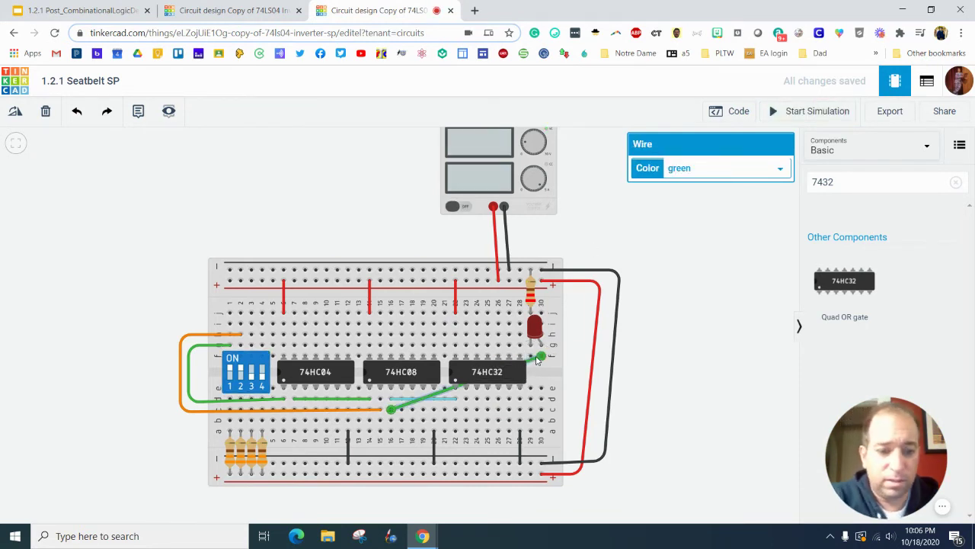
key(Delete)
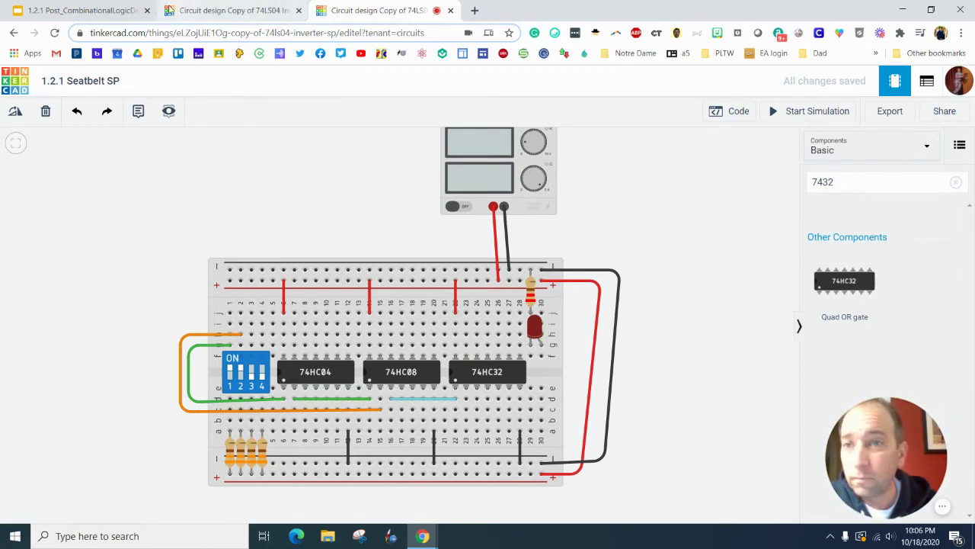
click(74, 10)
click(84, 233)
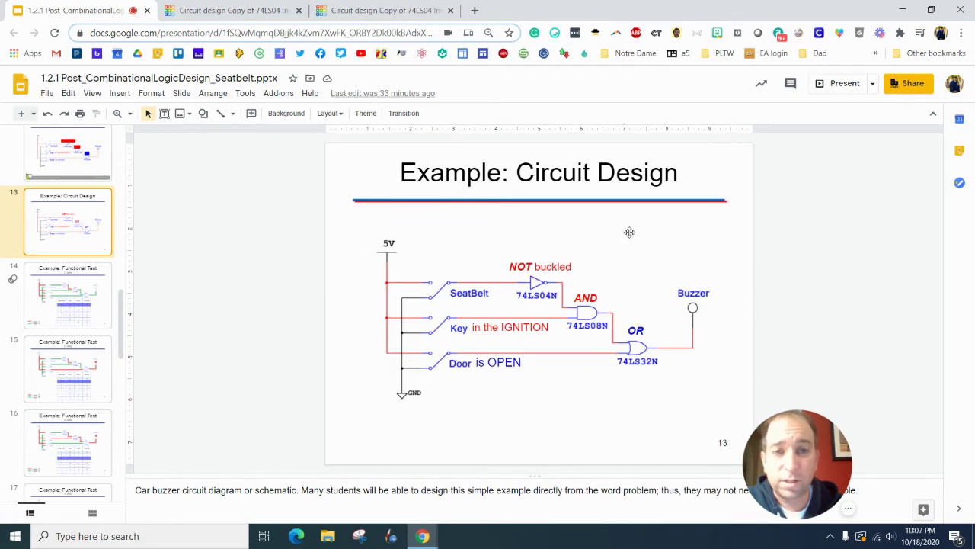
- Route a blue wire from the switches around the board's left edge to the 74HC32
click(385, 9)
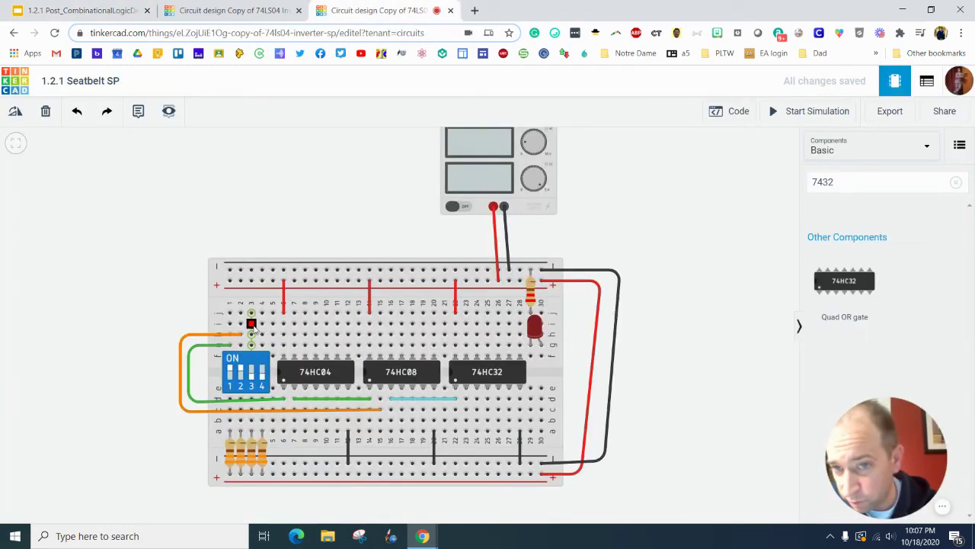
click(252, 324)
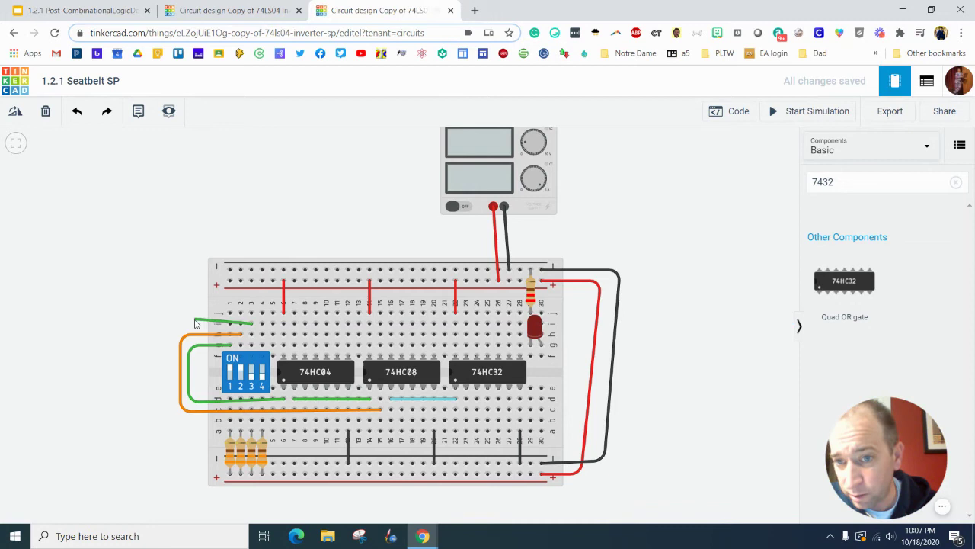
click(171, 324)
click(171, 424)
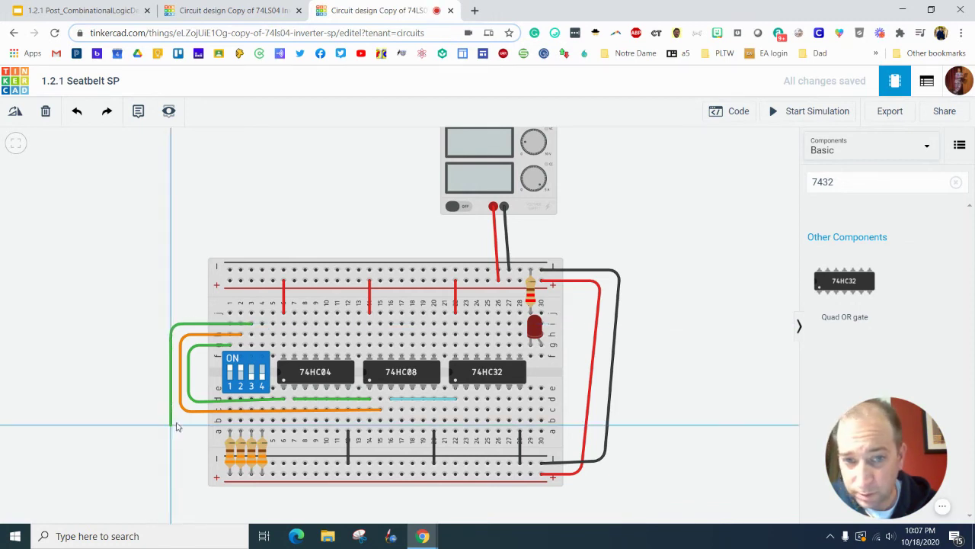
click(466, 415)
click(688, 170)
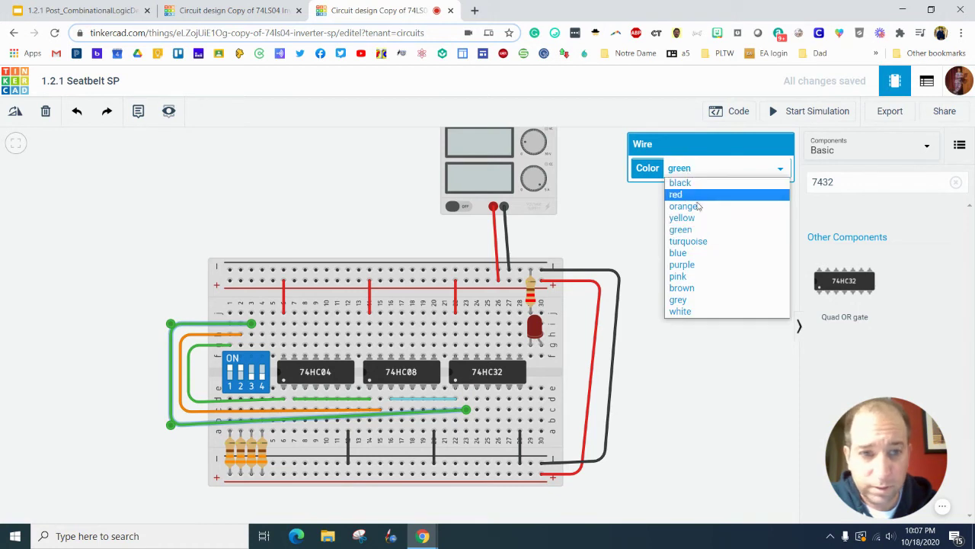
click(692, 261)
click(704, 363)
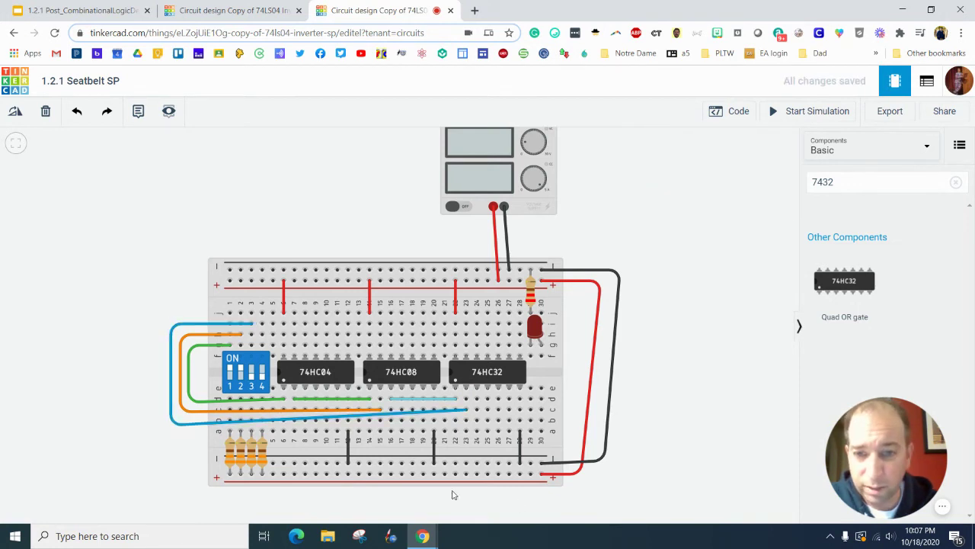
- Add a purple wire from the 74HC32 pin to the LED
click(477, 398)
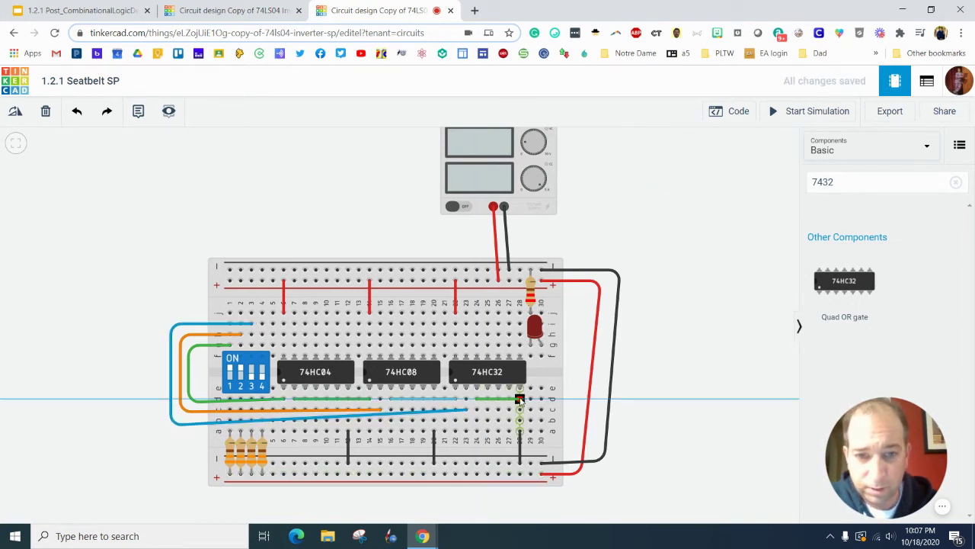
click(540, 356)
click(671, 174)
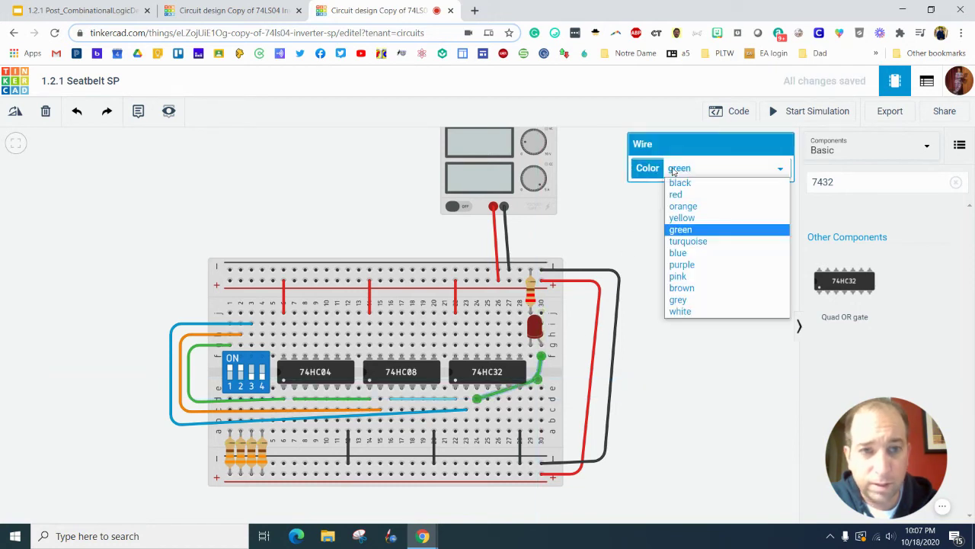
click(693, 264)
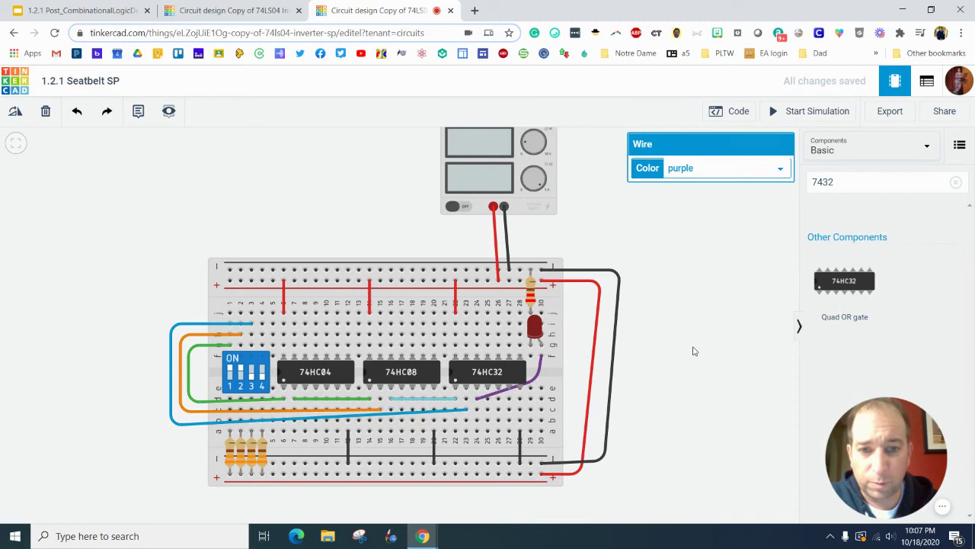
click(694, 350)
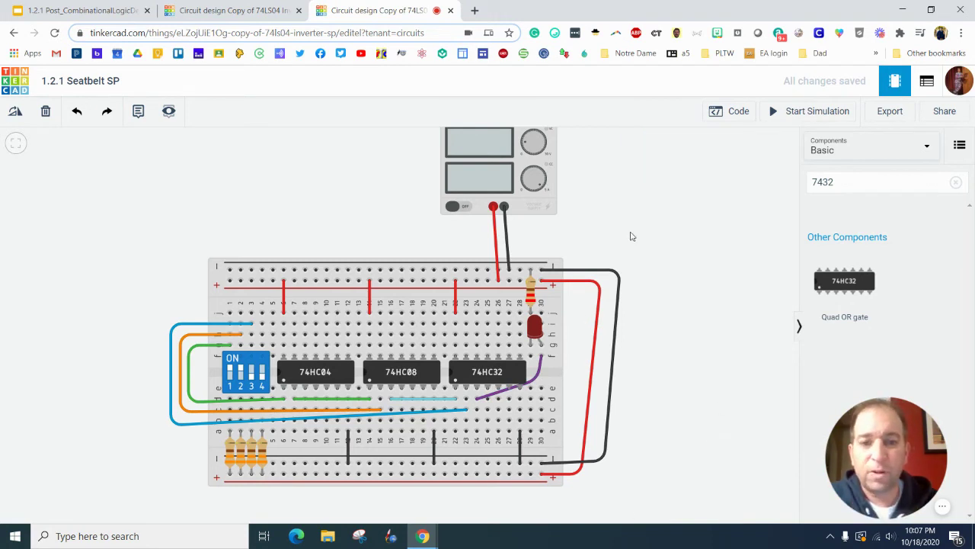
- Start simulating the rewired circuit and switch to the Circuit Design slide 13
click(772, 111)
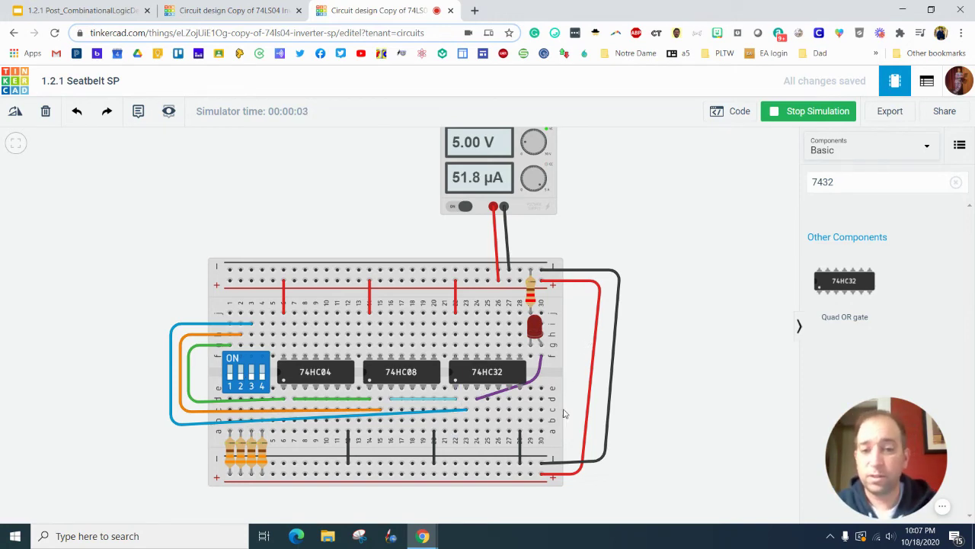
click(82, 11)
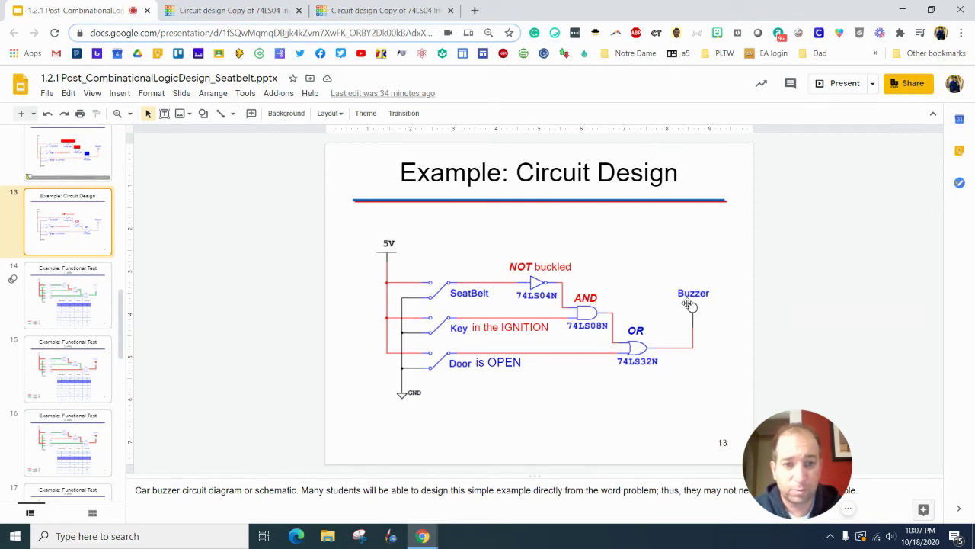
- Show Functional Test 1 of 8 (slide 14), then return to the running Tinkercad circuit
click(93, 313)
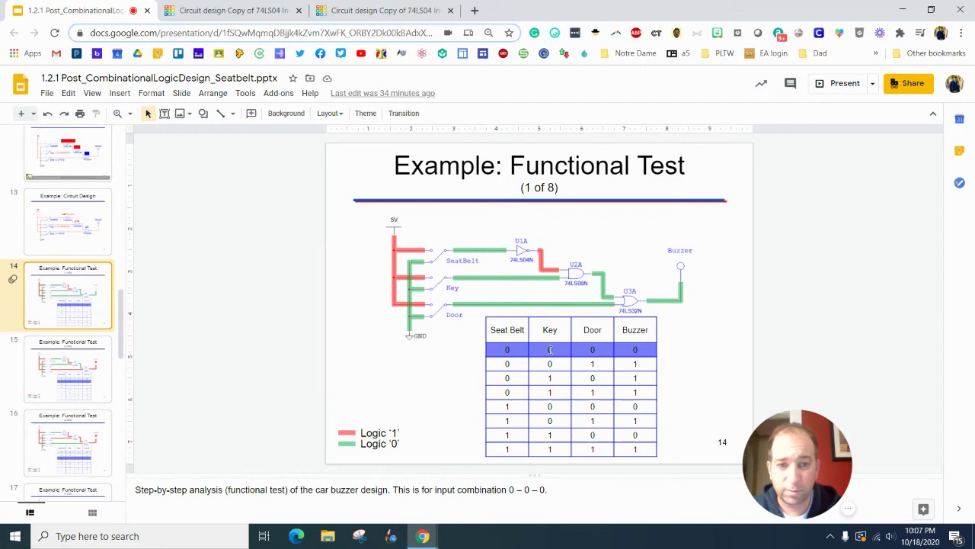
click(385, 10)
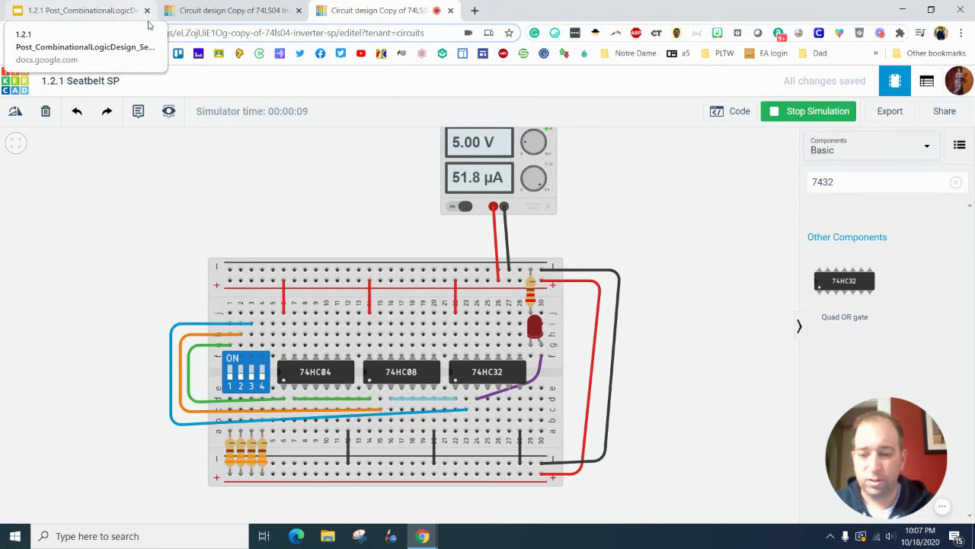
- Snap the slides to the left half and the Tinkercad tab, in its own window, to the right half
key(super+Right)
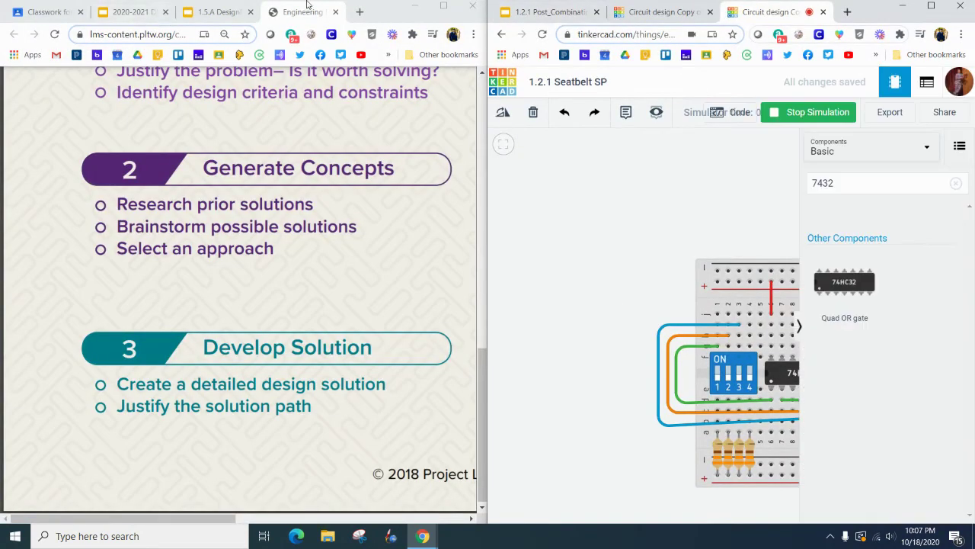
click(539, 10)
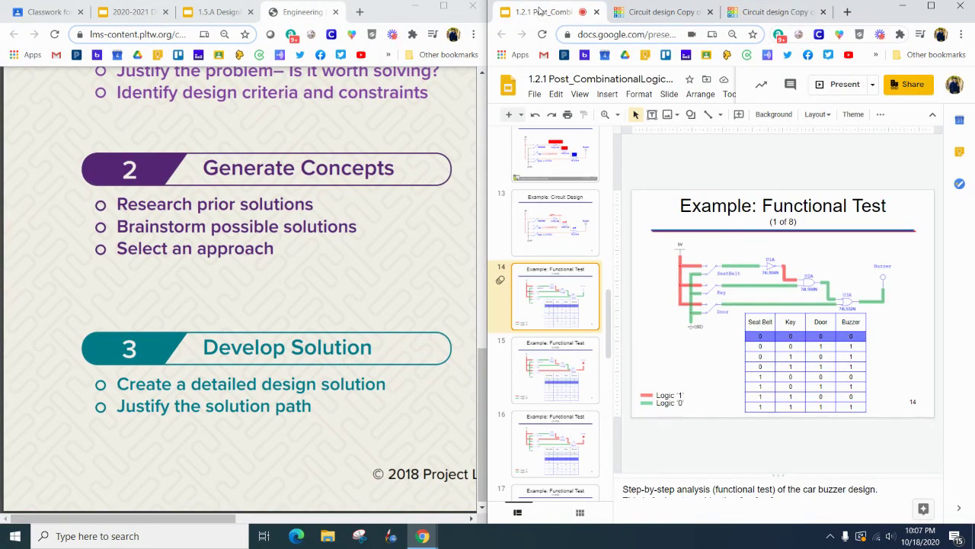
key(super+Left)
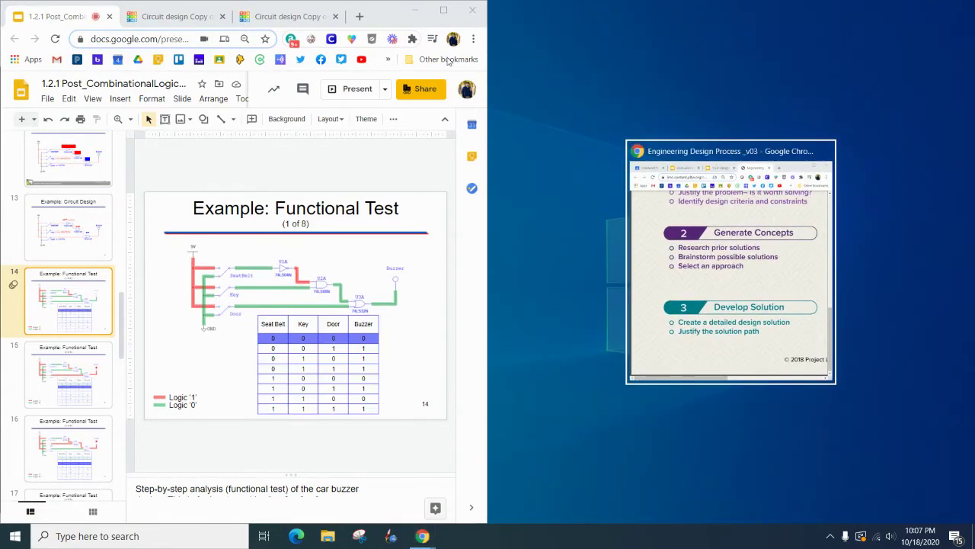
drag(320, 16, 612, 42)
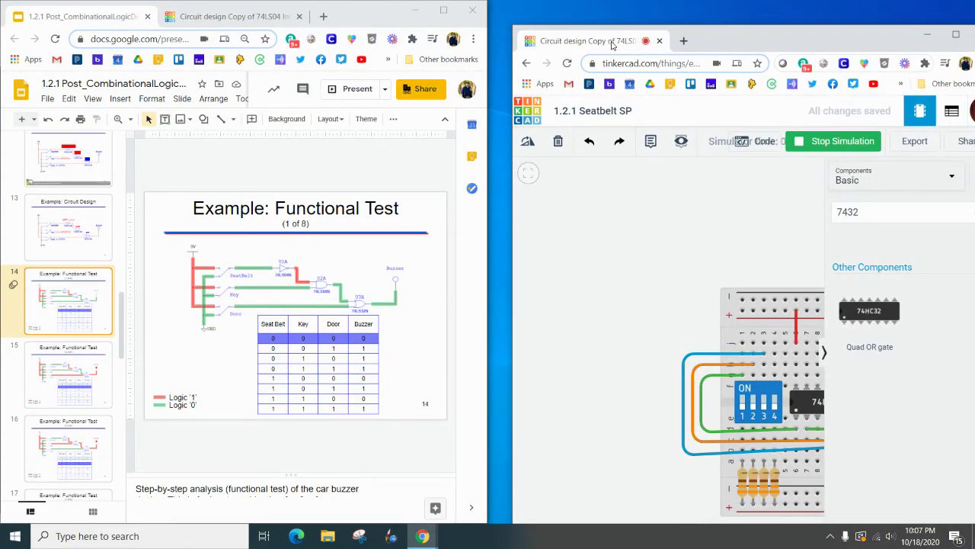
key(super+Right)
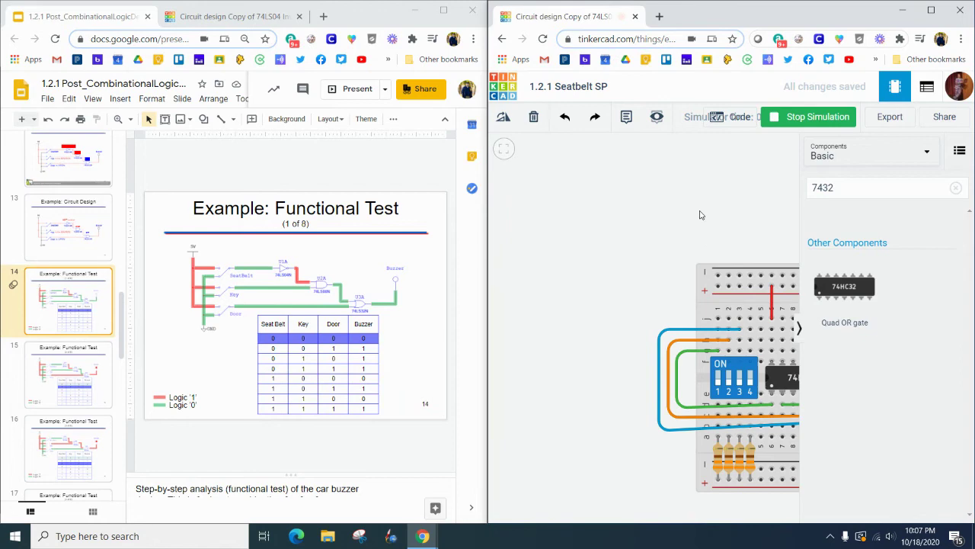
- Collapse the components panel and pan to center the whole breadboard and meter
drag(667, 188, 554, 180)
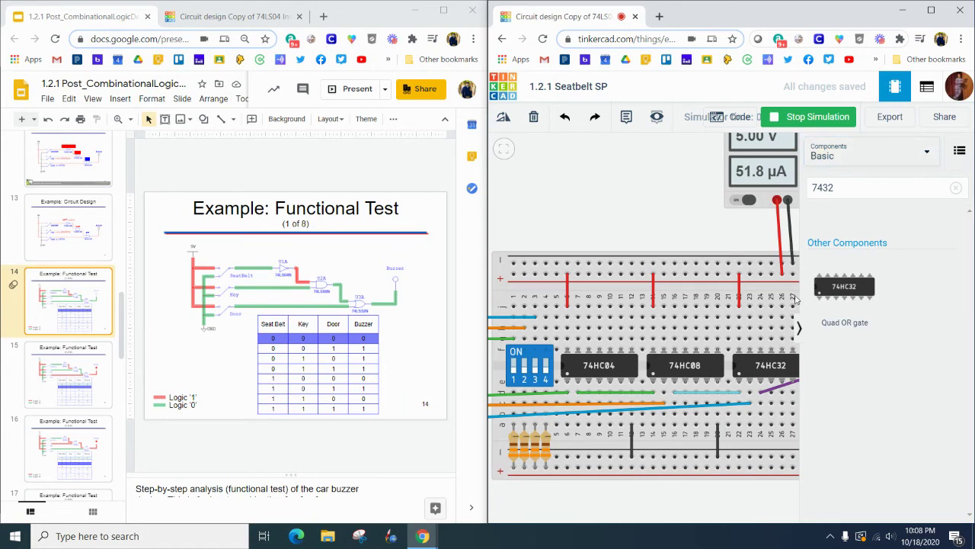
click(800, 329)
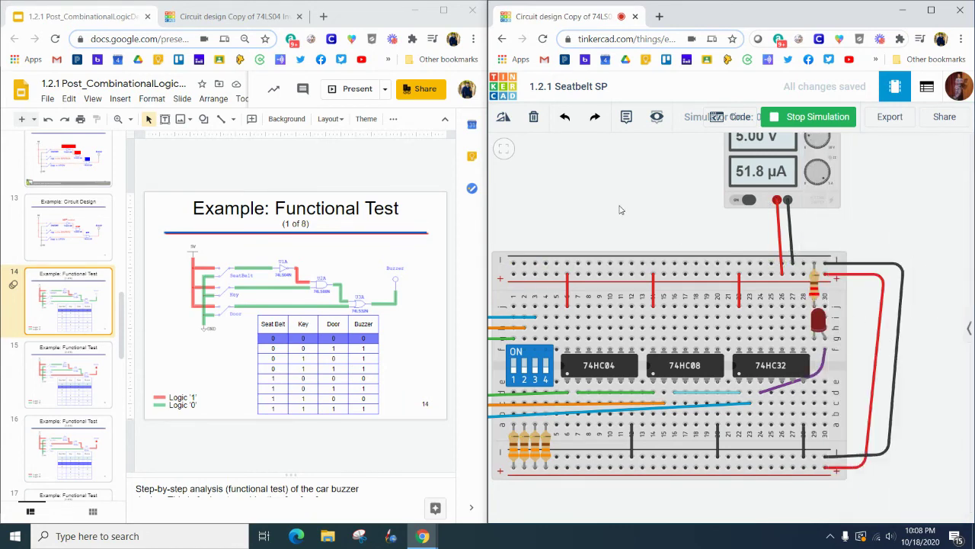
drag(620, 206, 661, 214)
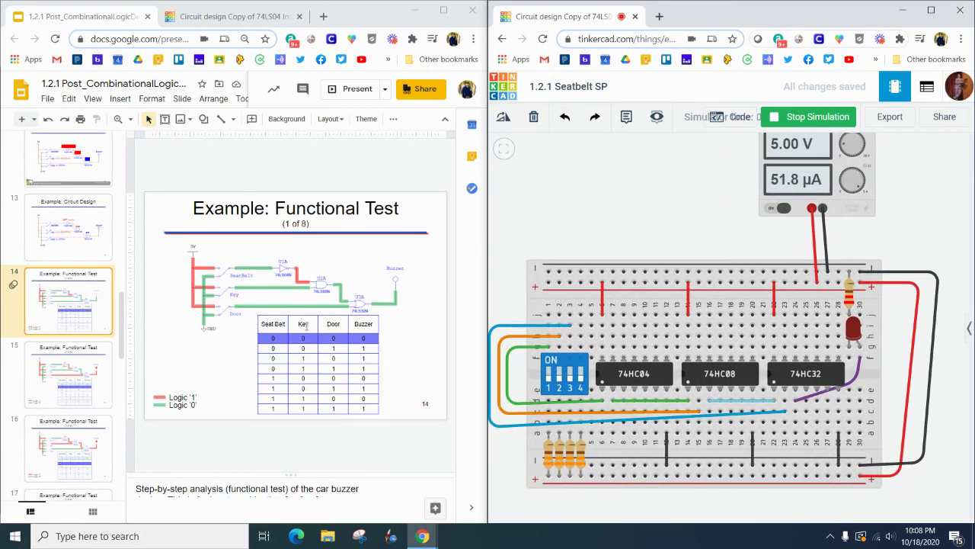
- Set the DIP switches to rows 0-0-1 and then 0-1-0, confirming the LED lights for each
click(84, 368)
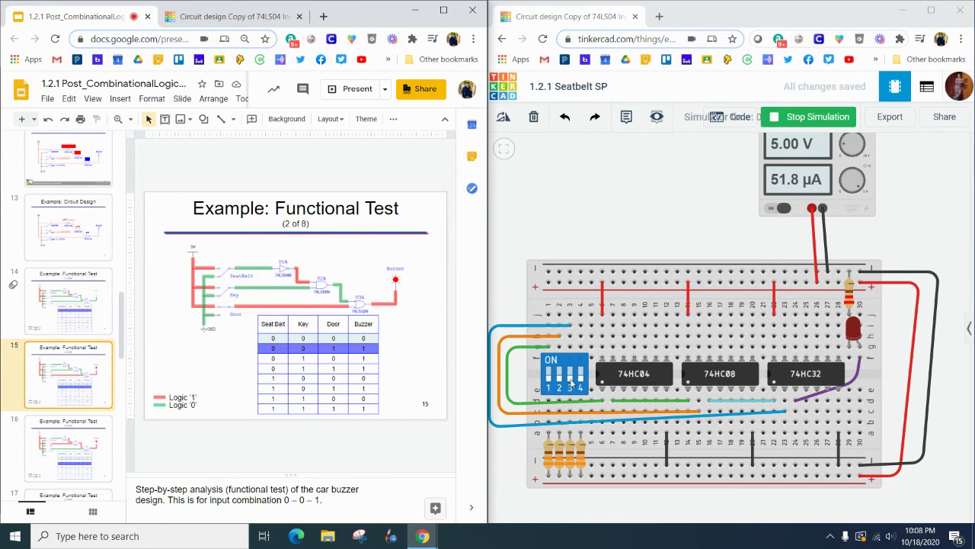
click(570, 380)
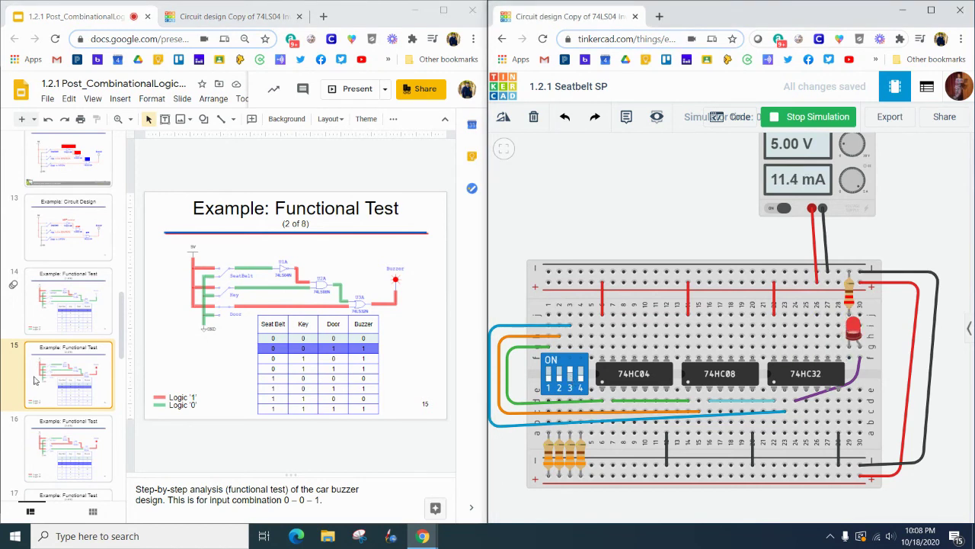
click(84, 436)
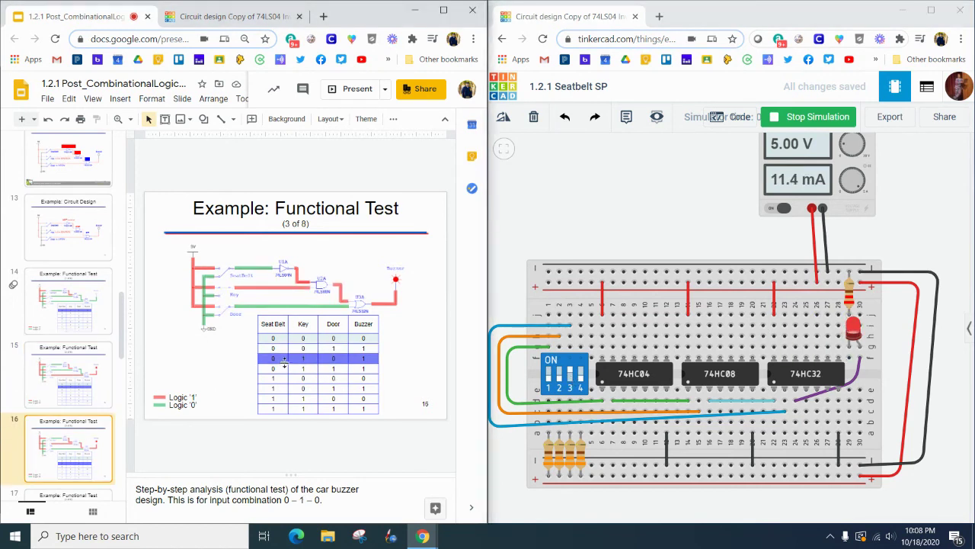
click(570, 374)
click(562, 382)
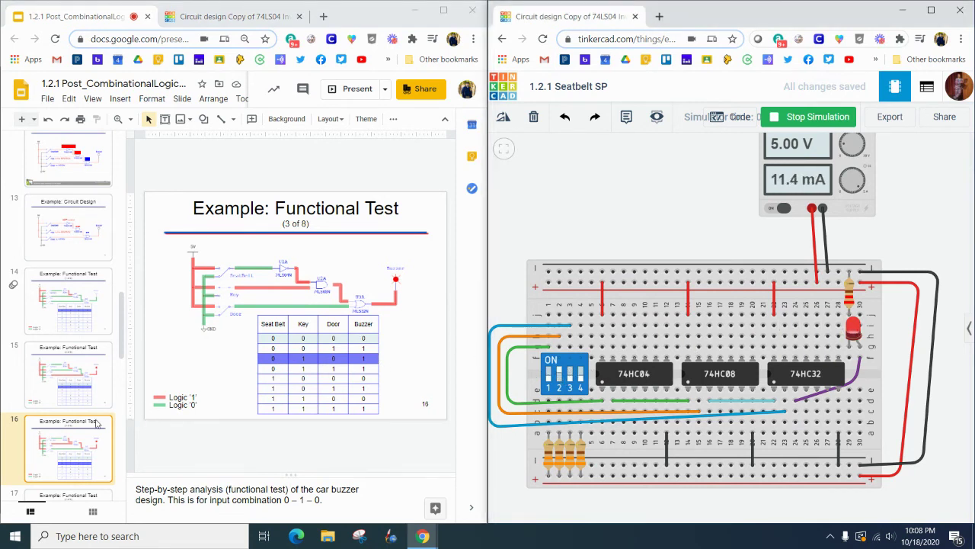
- Move to row 4 of 8 and set the inputs to 0-1-1, lighting the LED
scroll(89, 388, down, 3)
click(87, 347)
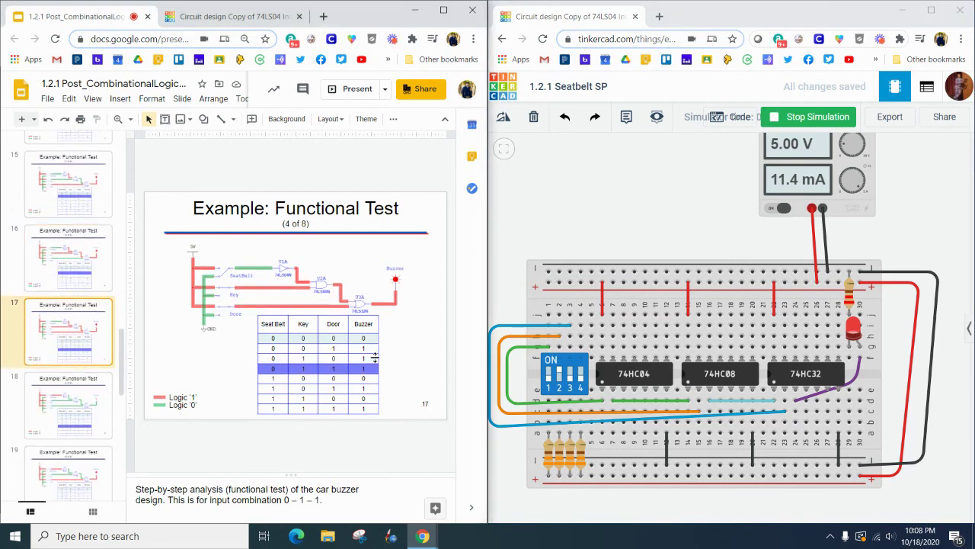
click(563, 375)
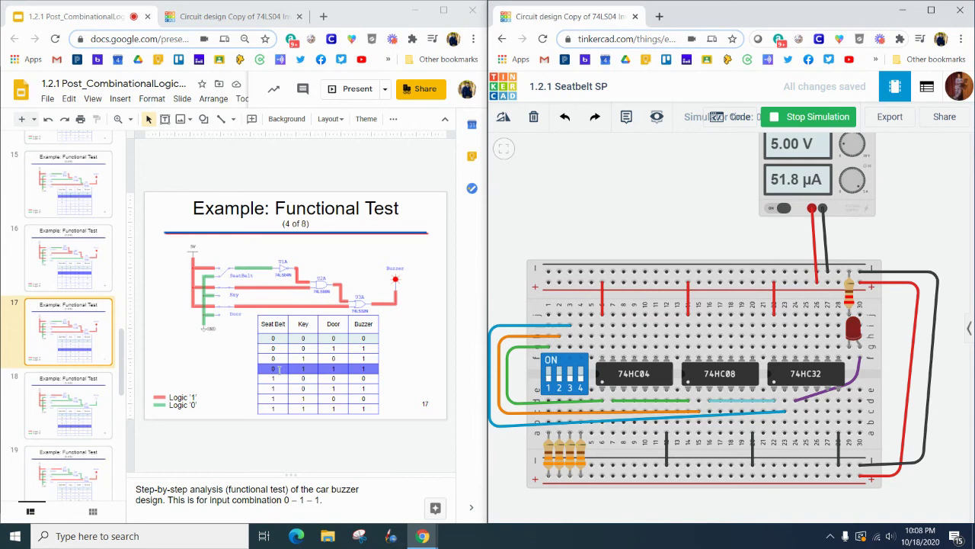
click(559, 378)
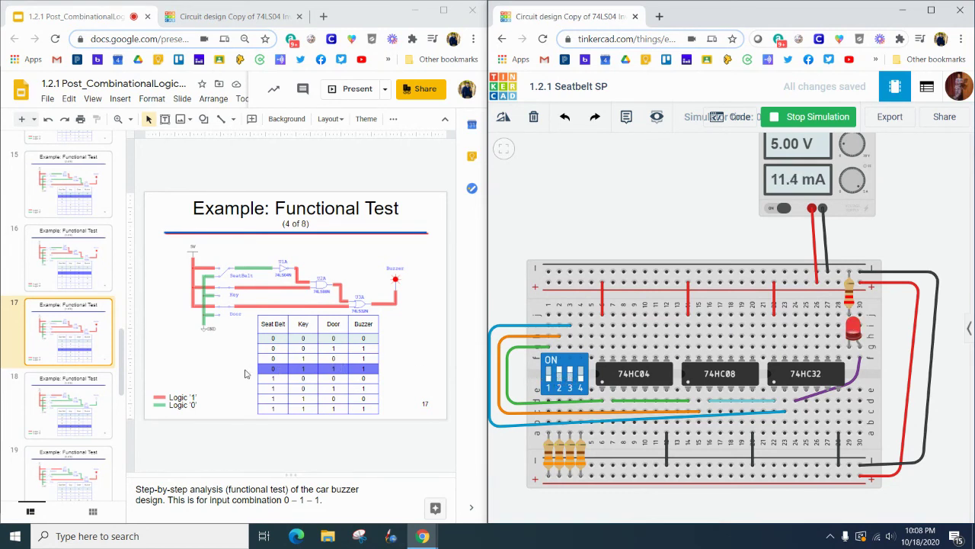
click(184, 391)
- Set the DIP switches to rows 1-0-0 and then 1-0-1, checking the LED against the buzzer column
key(Down)
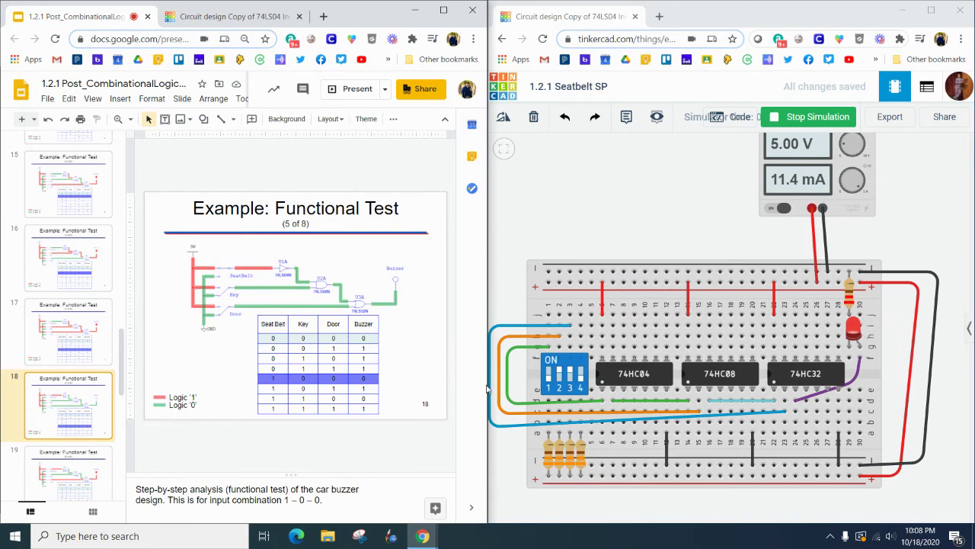
click(548, 379)
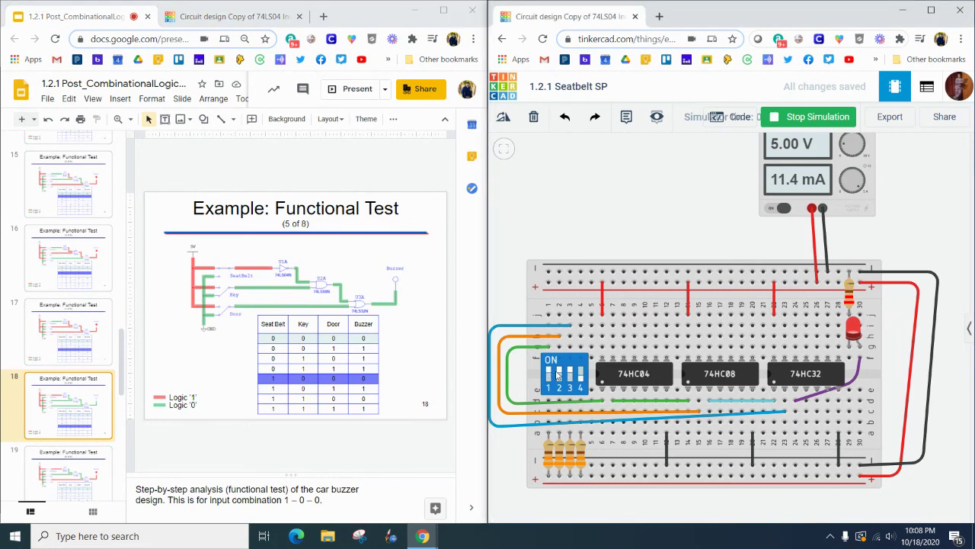
click(560, 373)
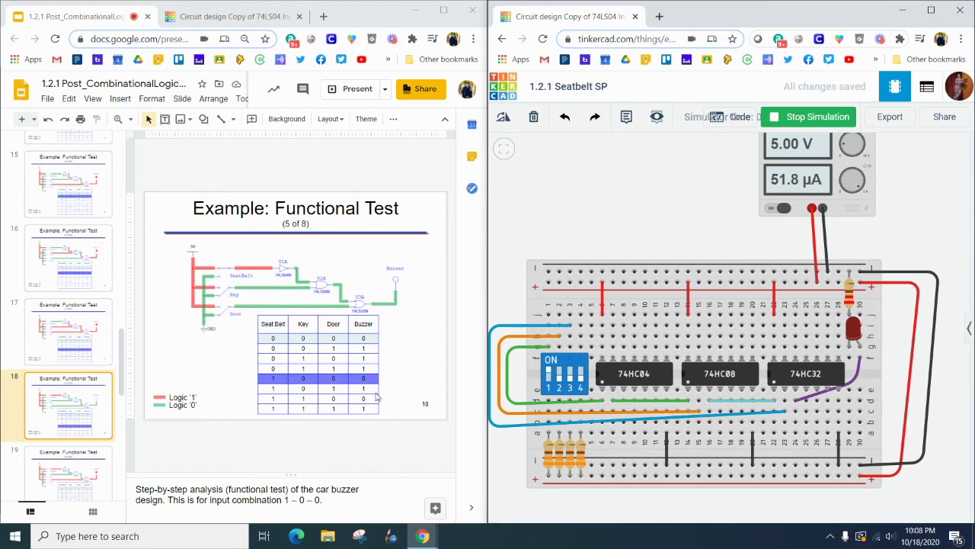
scroll(106, 381, down, 2)
click(107, 348)
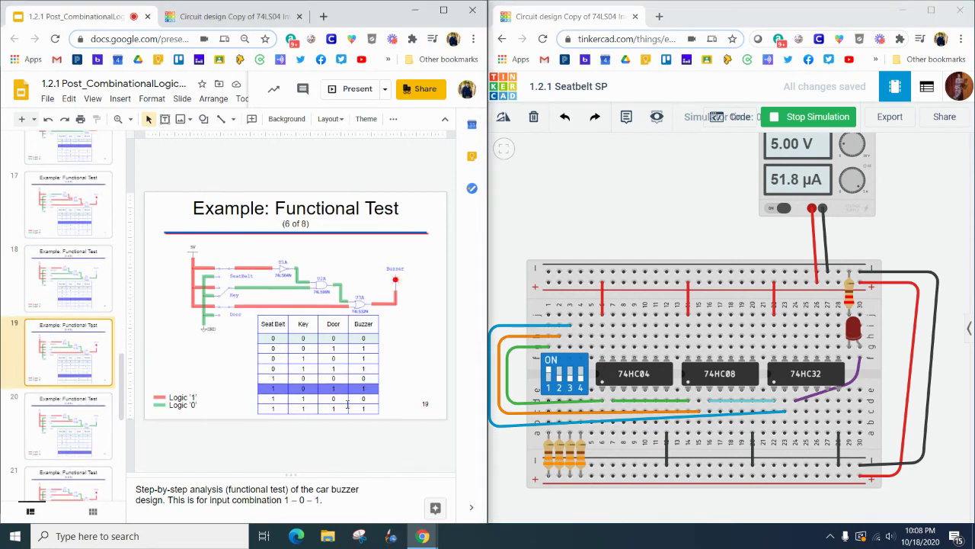
click(570, 376)
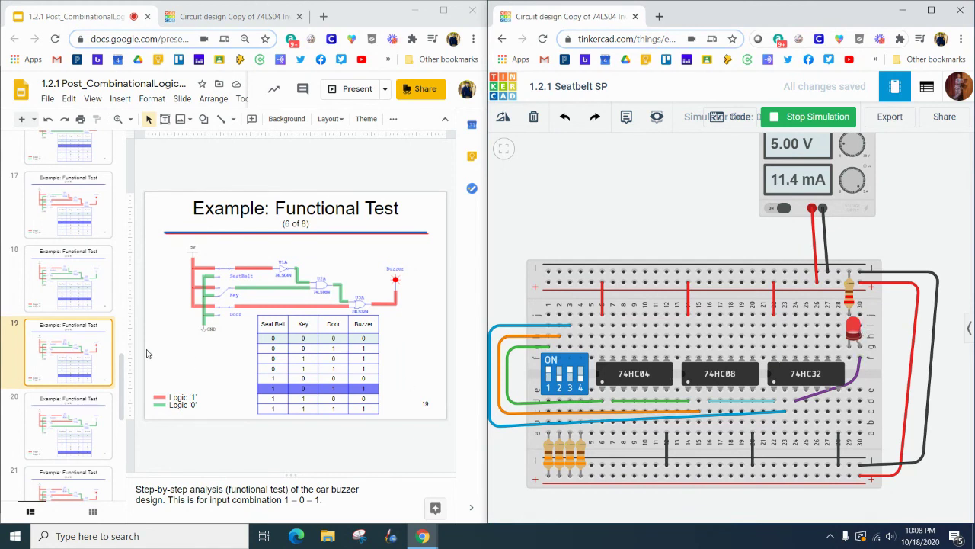
- Set the switches to rows 1-1-0 and then 1-1-1, the final rows 7 and 8 of 8
click(104, 424)
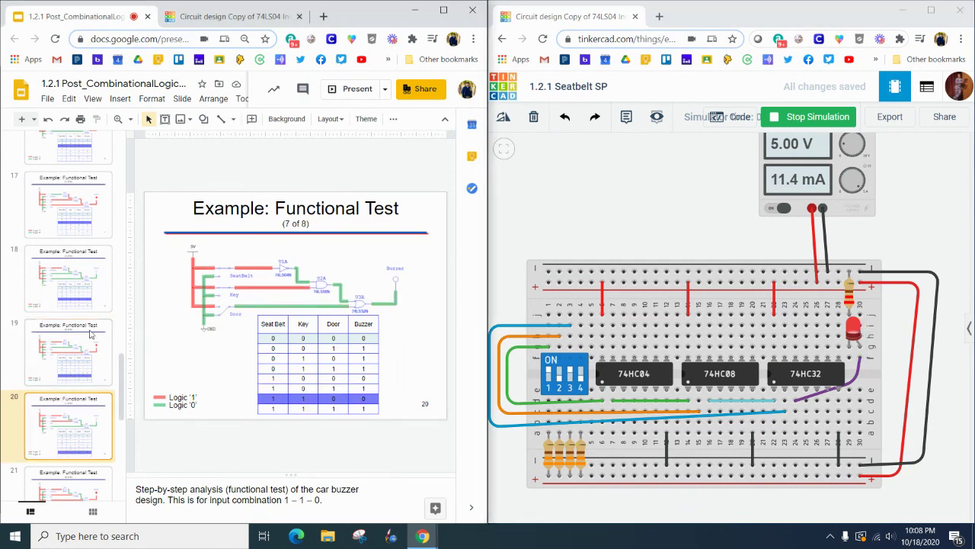
click(570, 376)
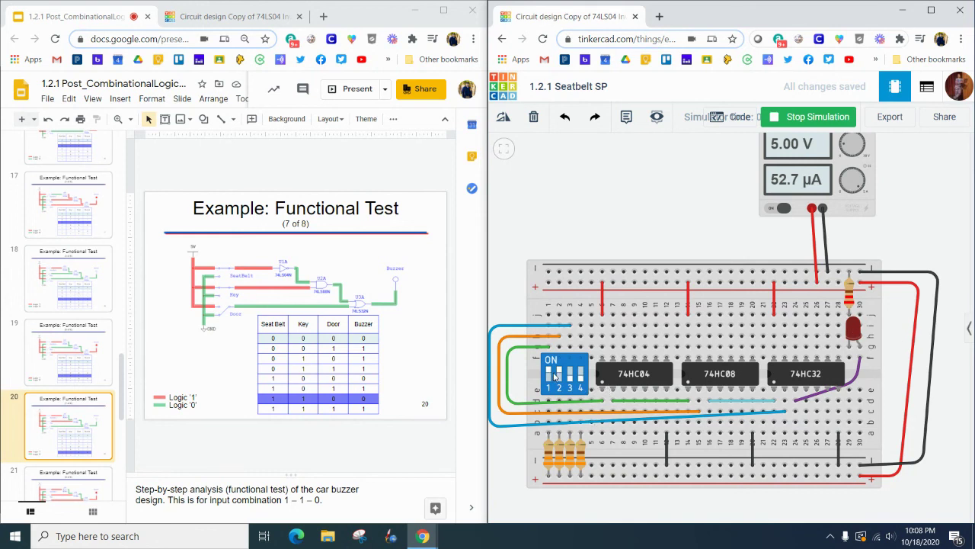
scroll(97, 392, down, 1)
click(81, 425)
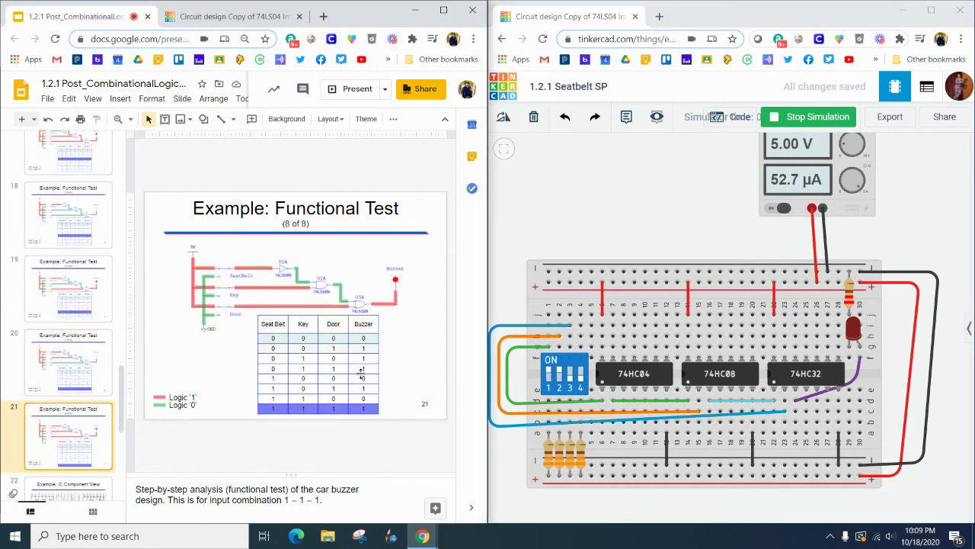
click(570, 377)
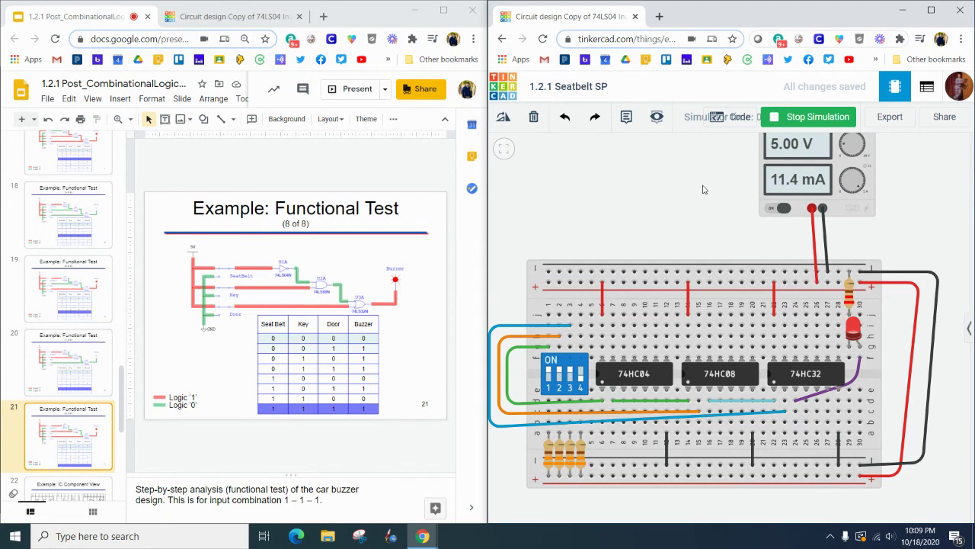
- Generate an Invite people collaboration link for the seatbelt design and copy it
click(943, 118)
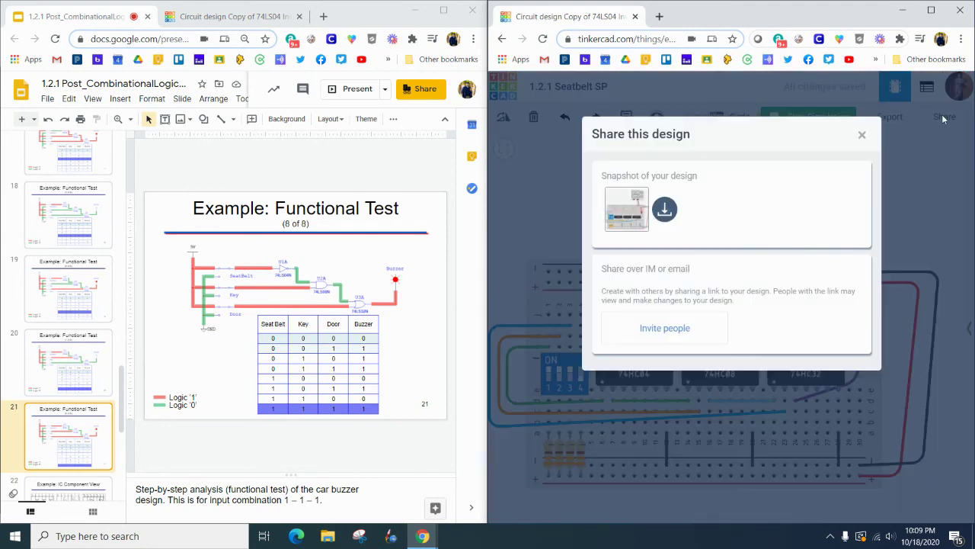
click(664, 328)
click(838, 206)
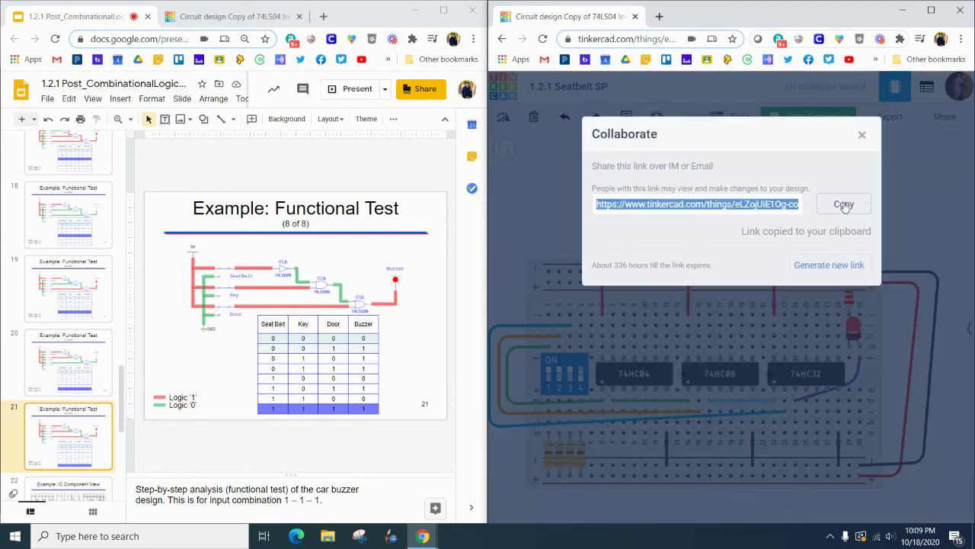